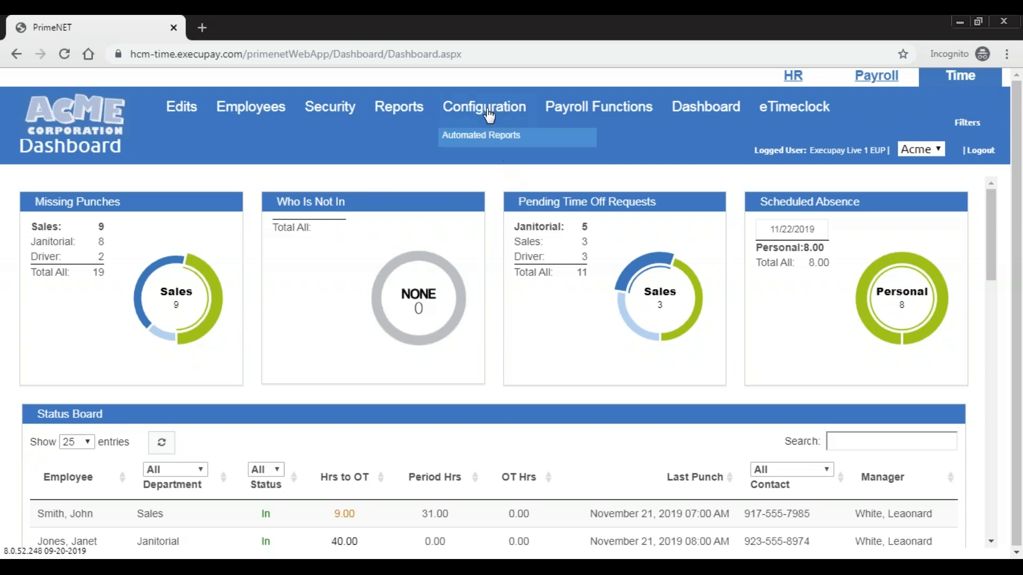
Open the schedule templates and add a new template by copying the existing "8 to 5" template
mouse_move(510, 109)
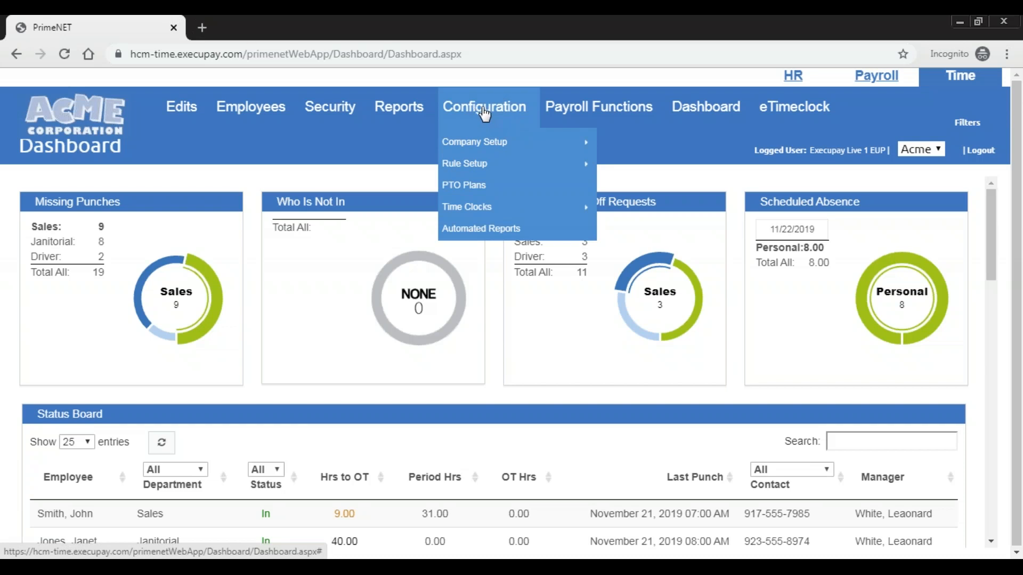
mouse_move(474, 163)
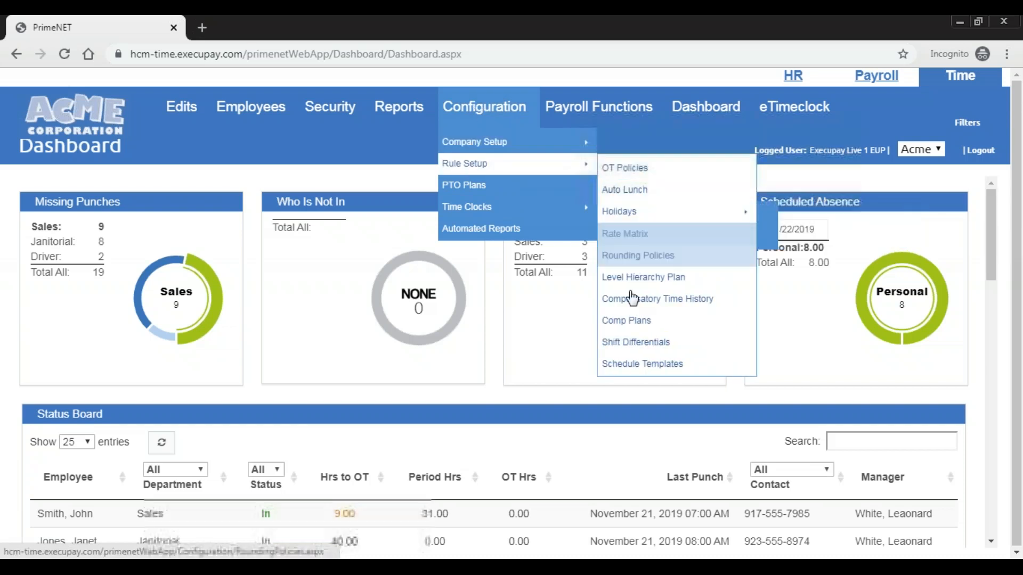
left_click(681, 365)
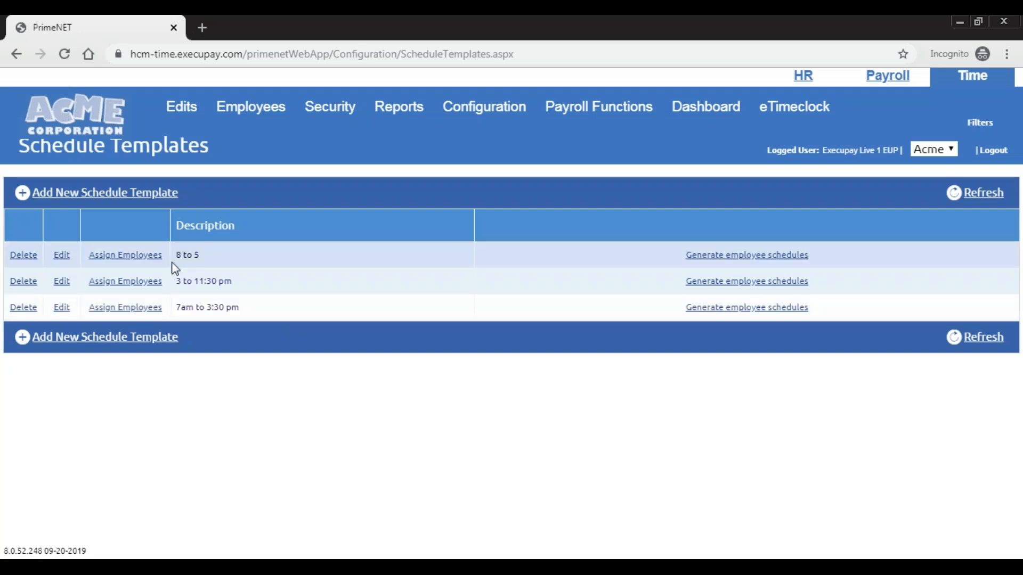
left_click(156, 198)
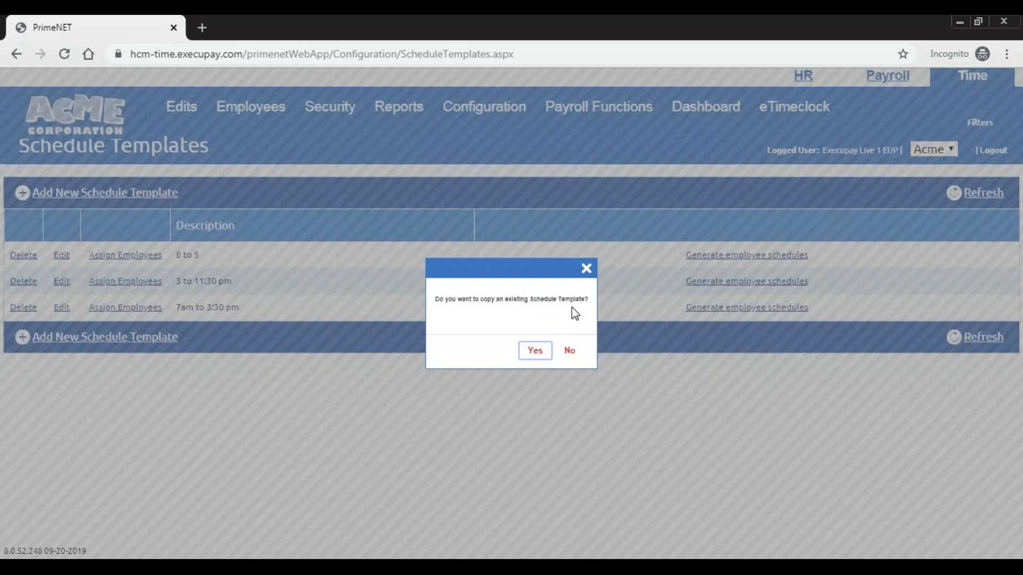
left_click(534, 352)
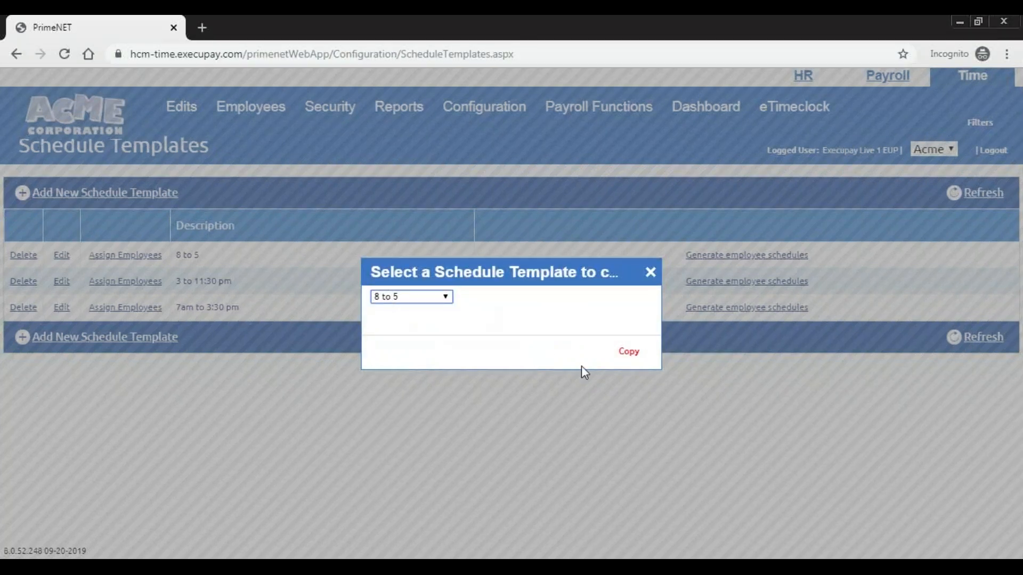
left_click(628, 355)
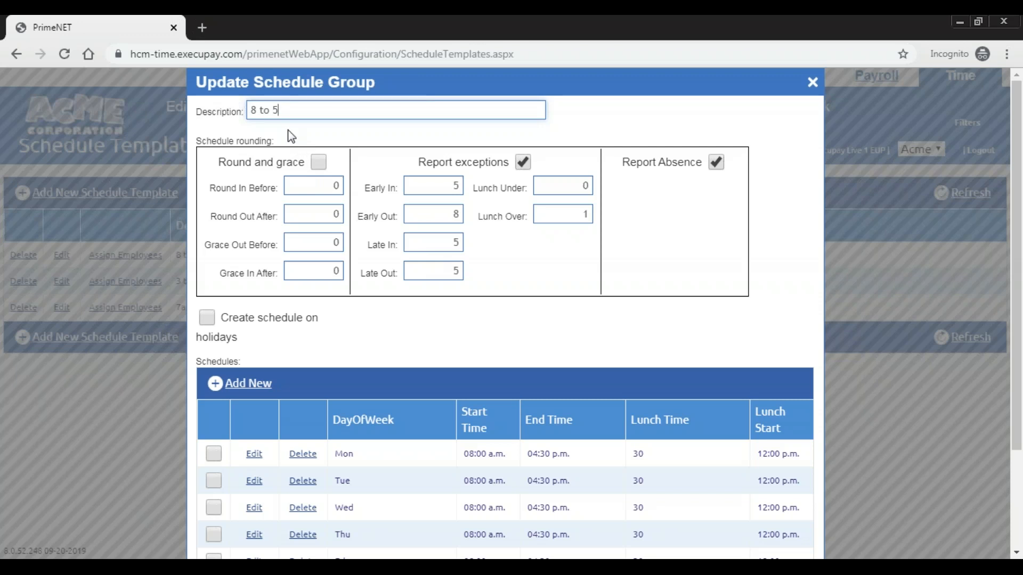
Change the copied template's description to "7am to 330pm" and enable Round and grace with Round In Before set to 7
triple_click(265, 104)
type("7am to 3:30pm")
left_click(318, 162)
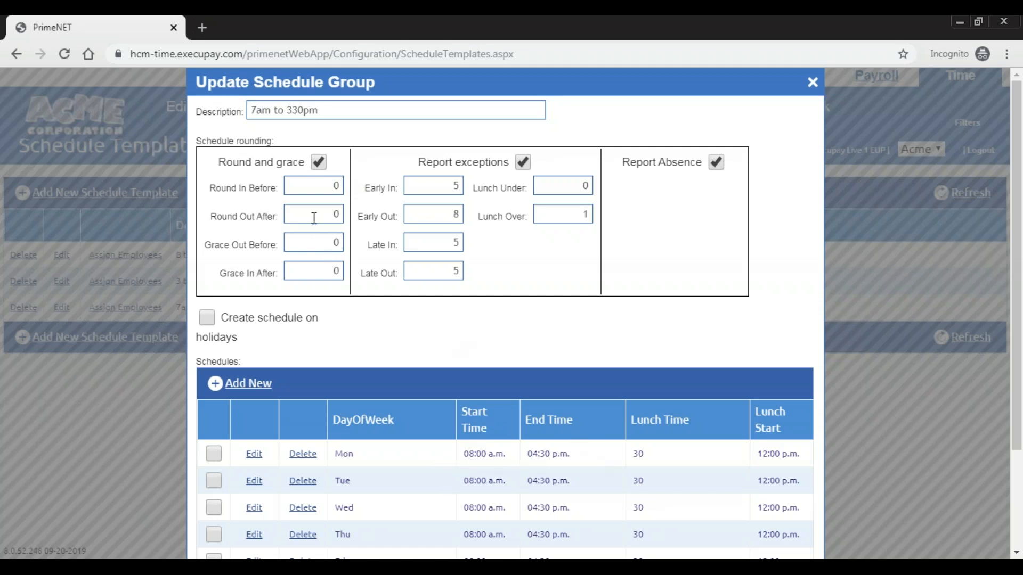
double_click(334, 185)
type("7")
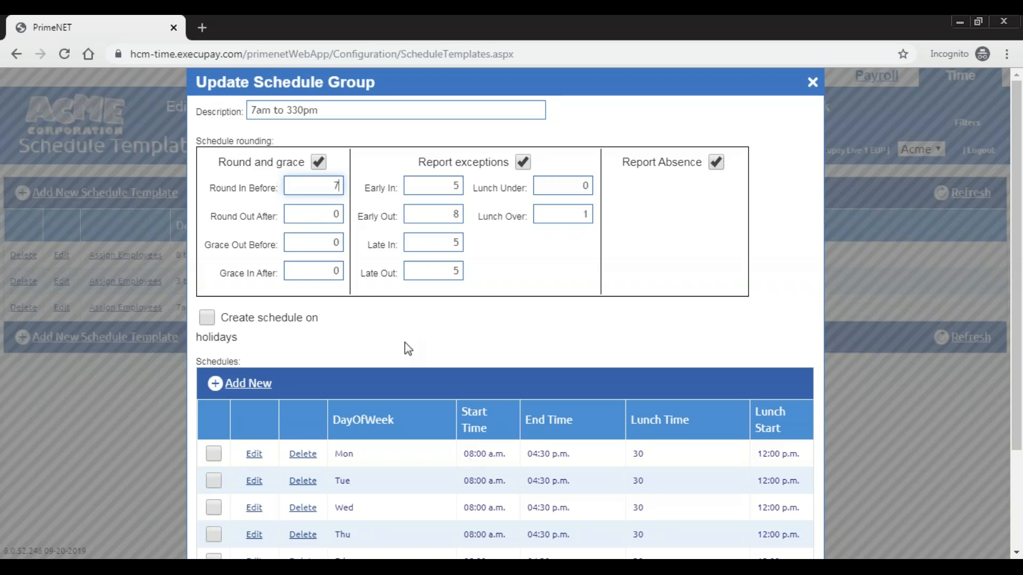
double_click(338, 216)
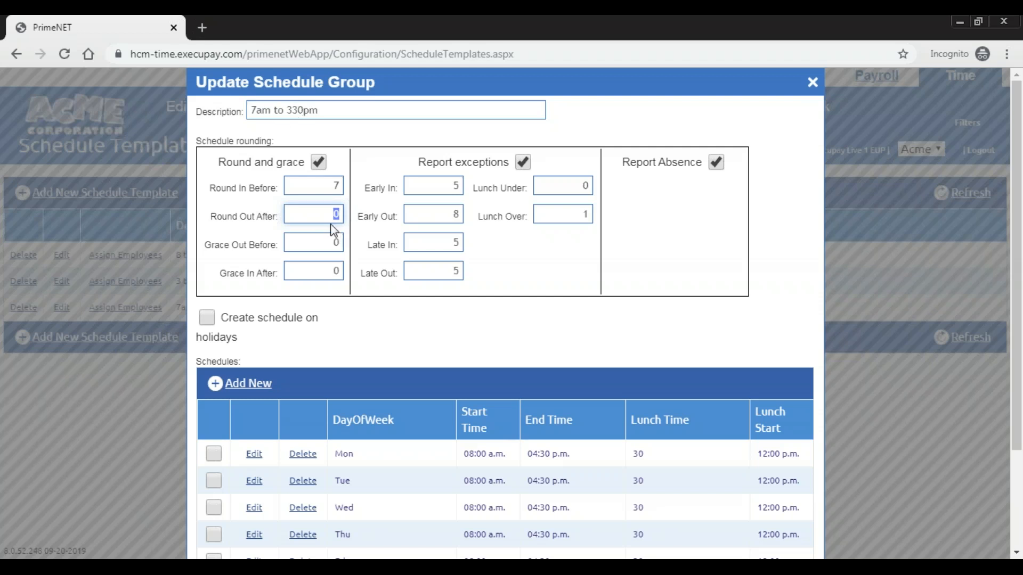
left_click(331, 186)
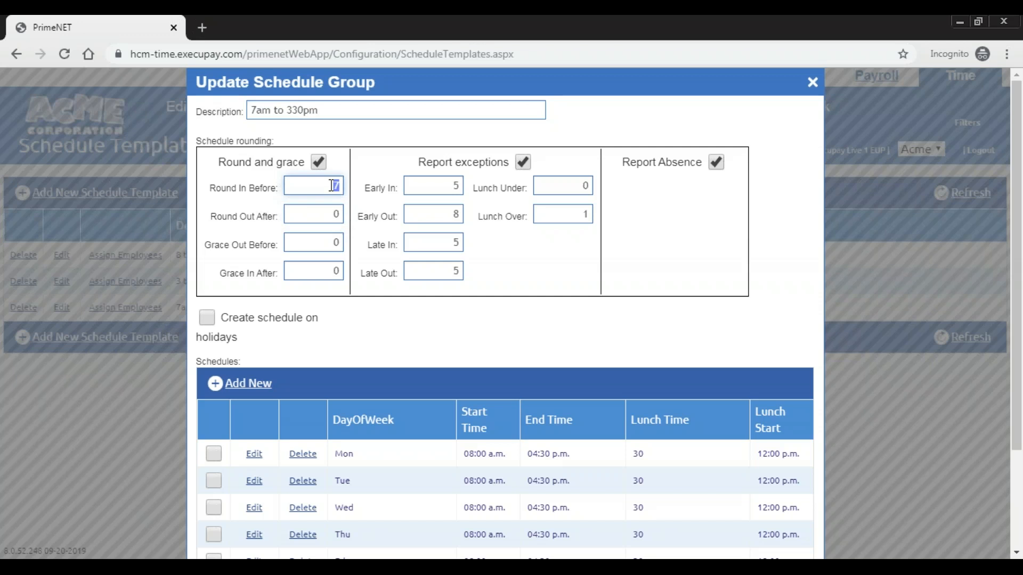
key("Tab")
key("Tab")
left_click(333, 271)
left_click(334, 244)
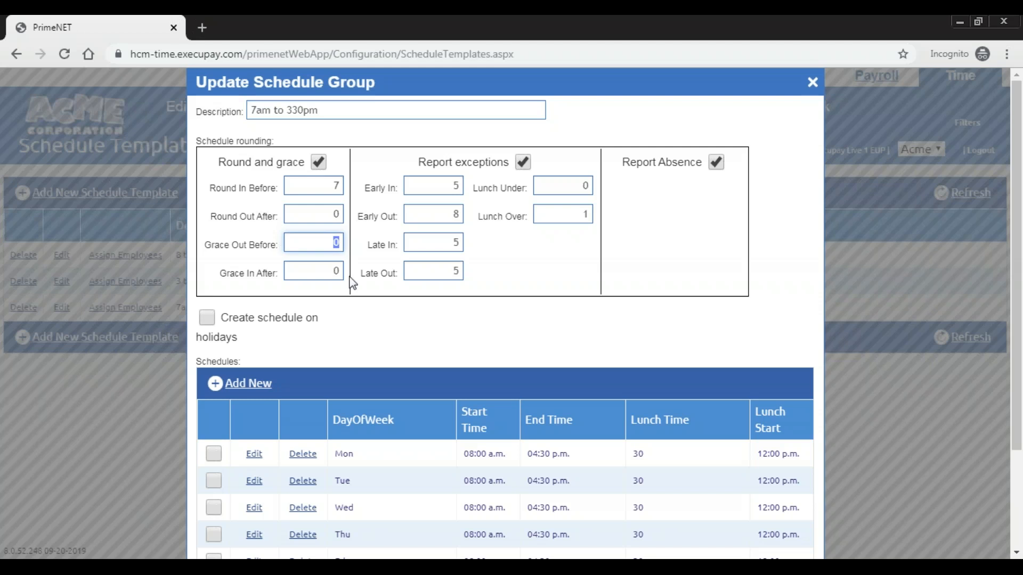
Set Round Out After to 7, and both Grace Out Before and Grace In After to 5
double_click(339, 214)
type("7")
double_click(336, 242)
type("5")
double_click(336, 271)
type("5")
left_click(383, 328)
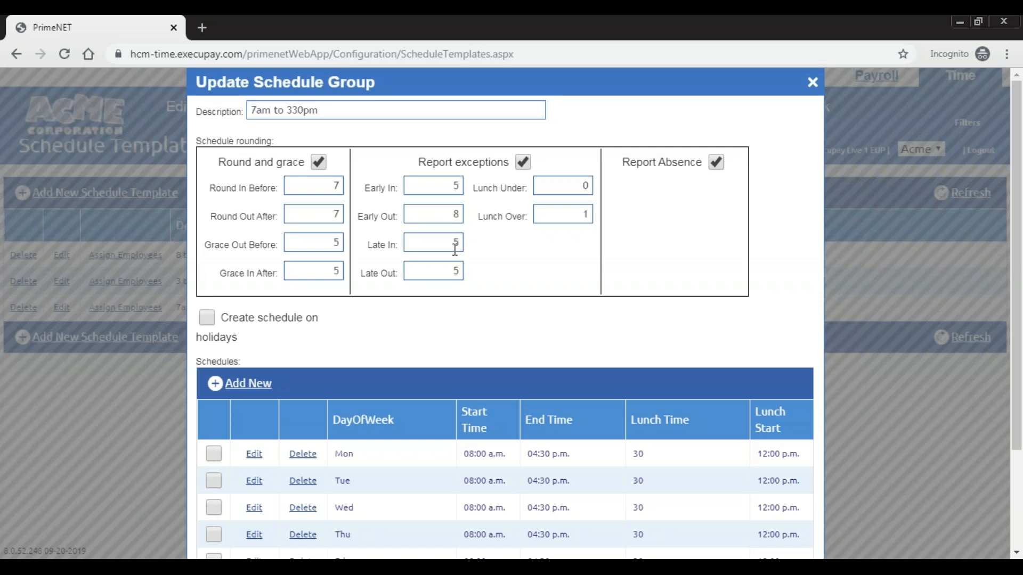
double_click(454, 277)
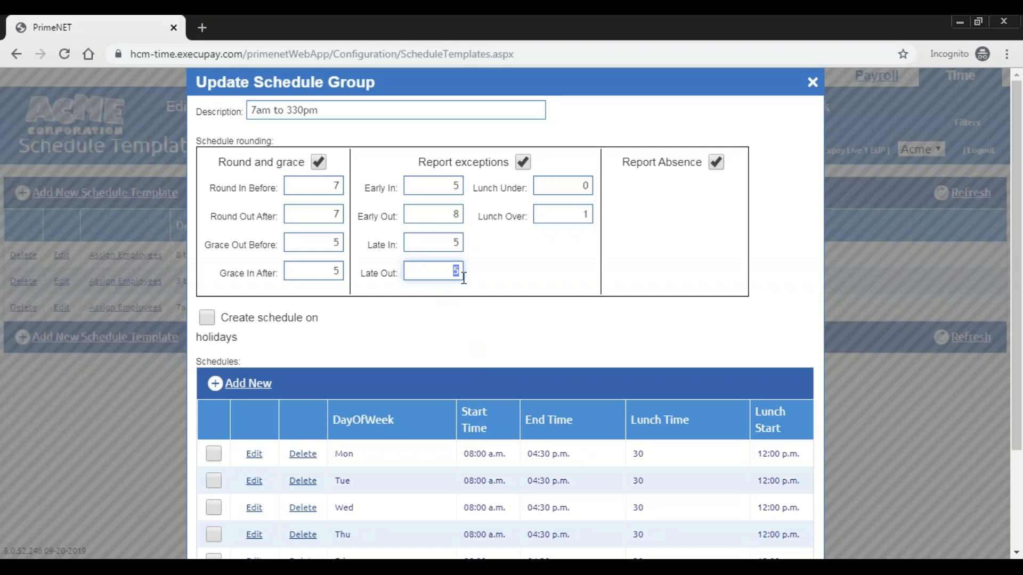
left_click(464, 281)
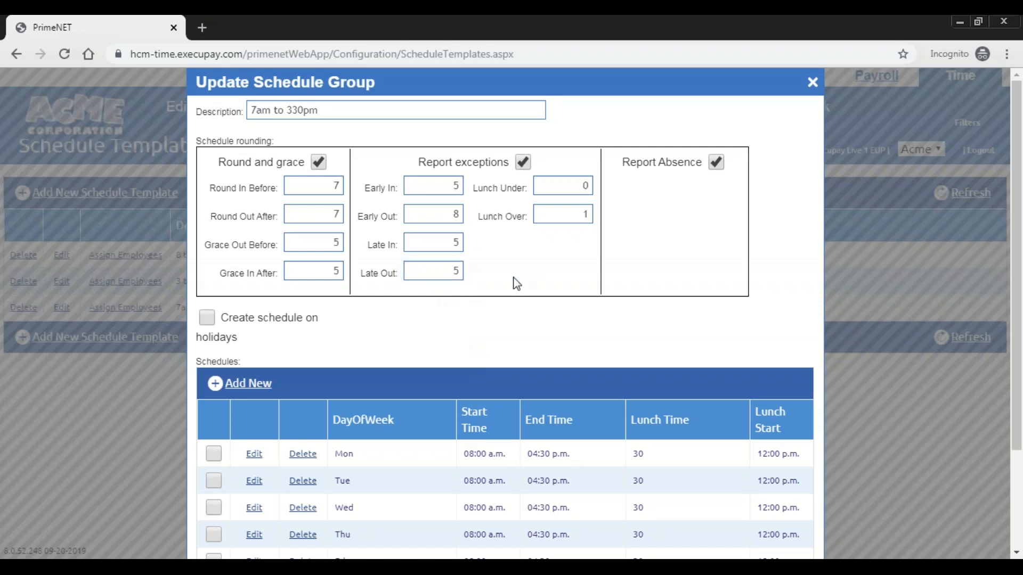
left_click(564, 189)
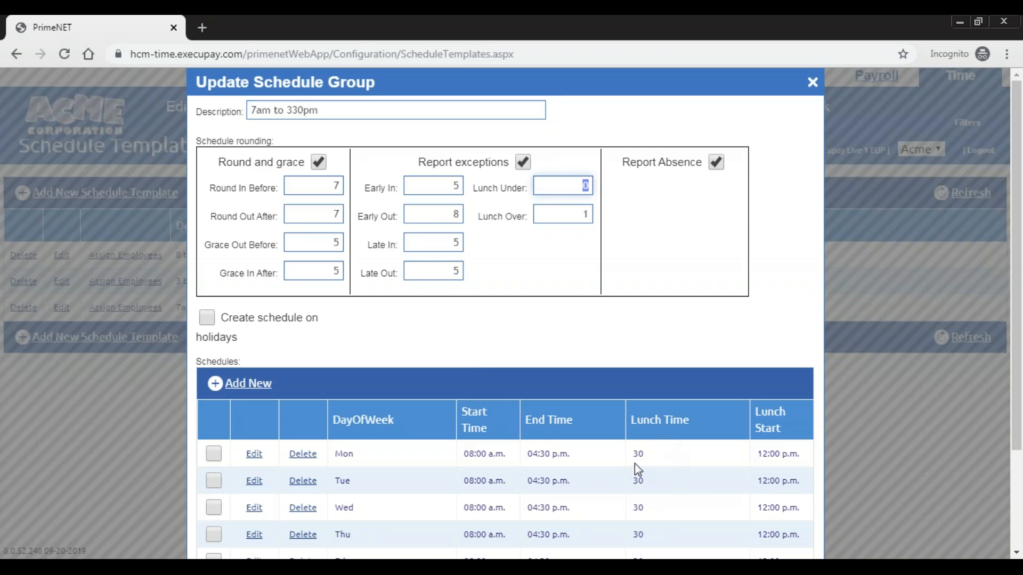
left_click(590, 187)
double_click(586, 214)
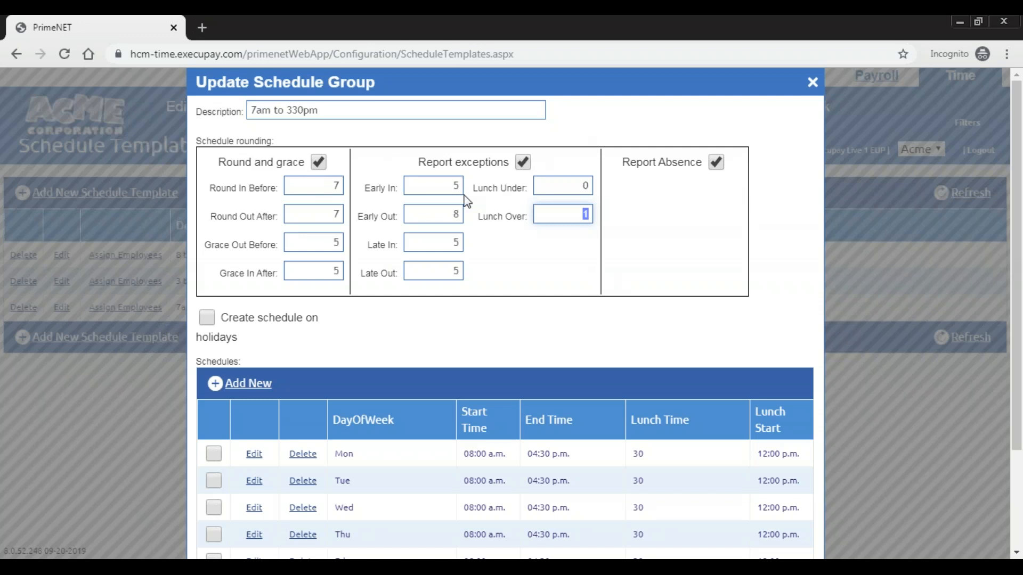
Delete all the copied daily schedules, Monday through Friday, from the template
scroll(371, 259, "down", 3)
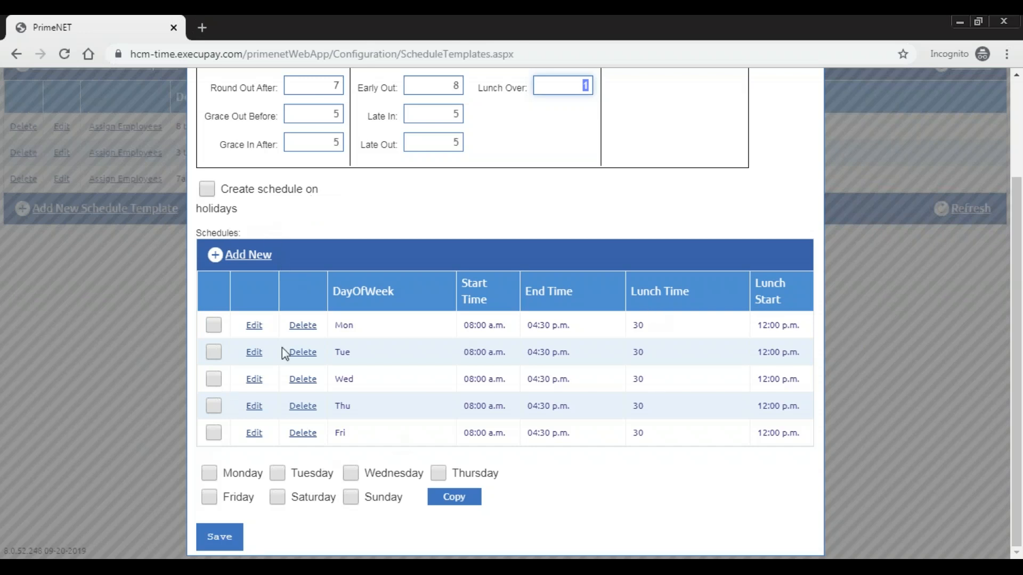
left_click(301, 434)
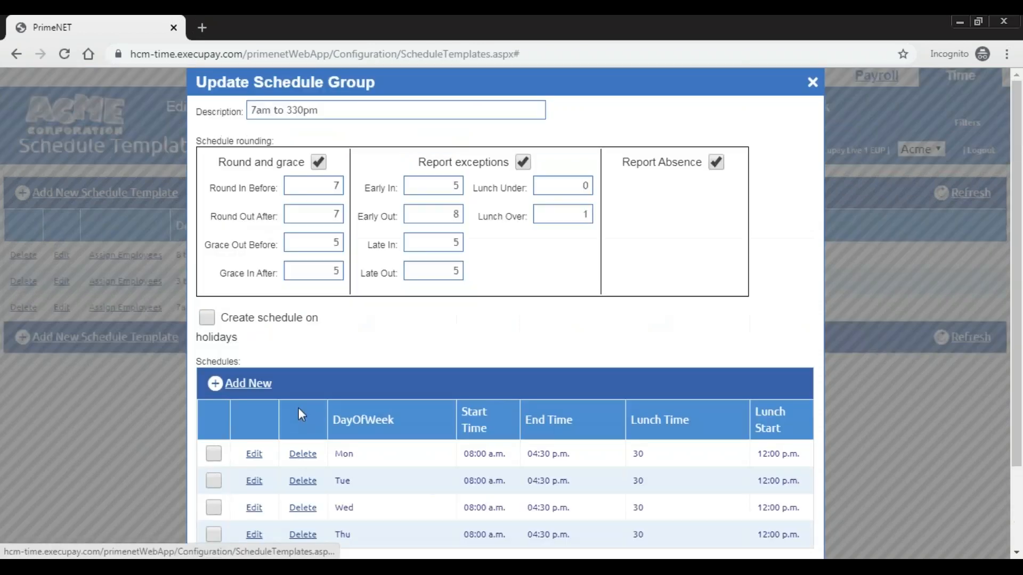
left_click(301, 455)
left_click(301, 455)
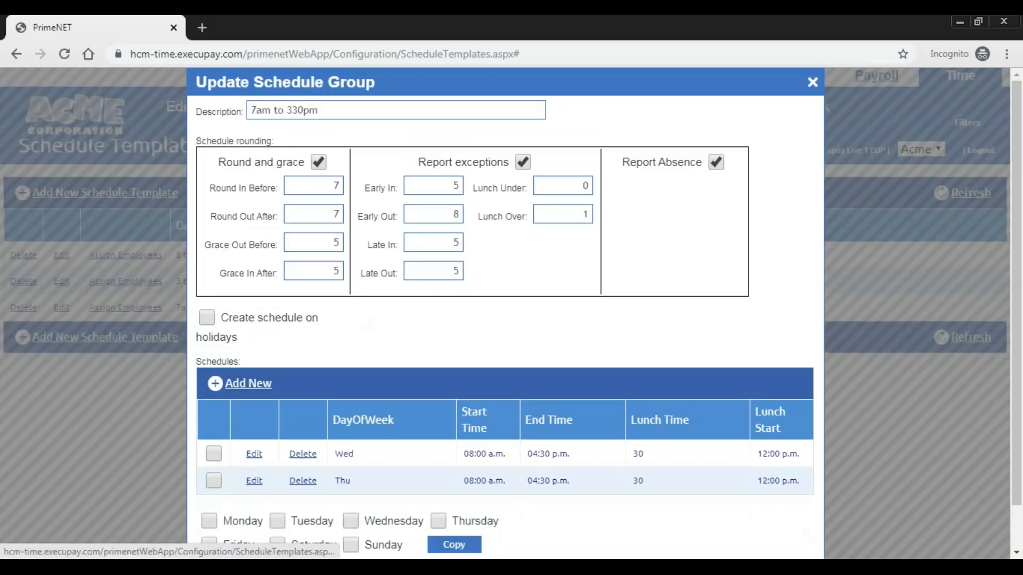
left_click(301, 457)
left_click(301, 457)
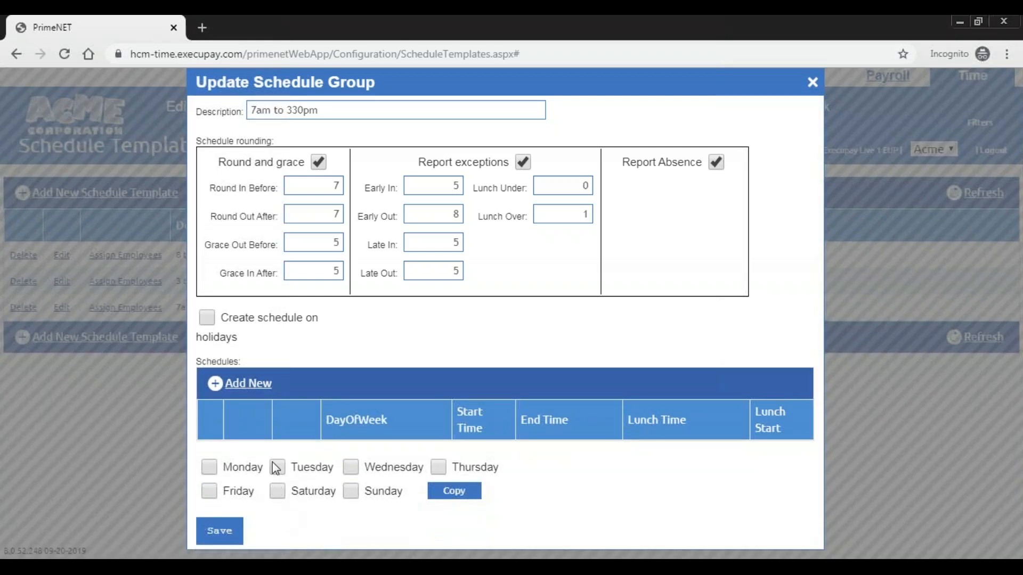
Add a new schedule entry for Monday and enter 7 as its start time
left_click(251, 385)
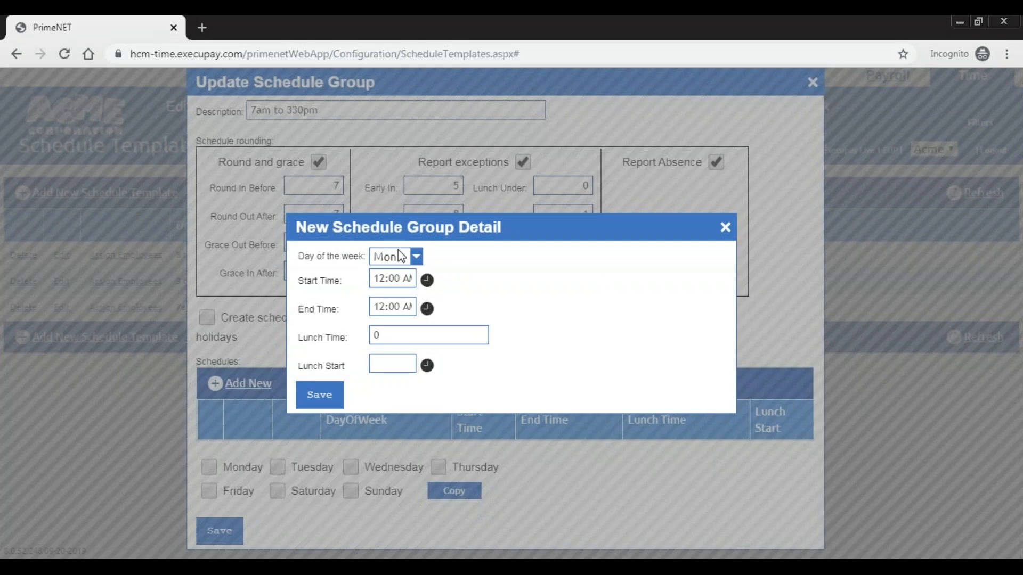
left_click(388, 280)
type("7")
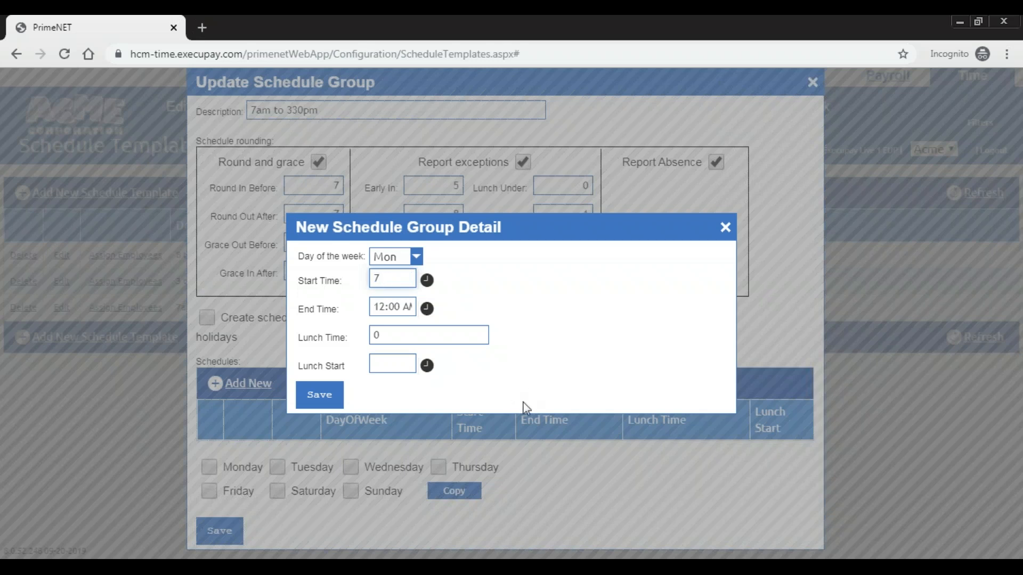
type("am")
key("BackSpace")
key("BackSpace")
type("00am")
key("BackSpace")
key("BackSpace")
key("BackSpace")
key("BackSpace")
type(":00am")
key("BackSpace")
key("BackSpace")
key("BackSpace")
key("BackSpace")
key("BackSpace")
left_click_drag(379, 279, 360, 284)
Set the Monday entry's start time to 07:00 AM and its end time to 03:30 PM
left_click(426, 281)
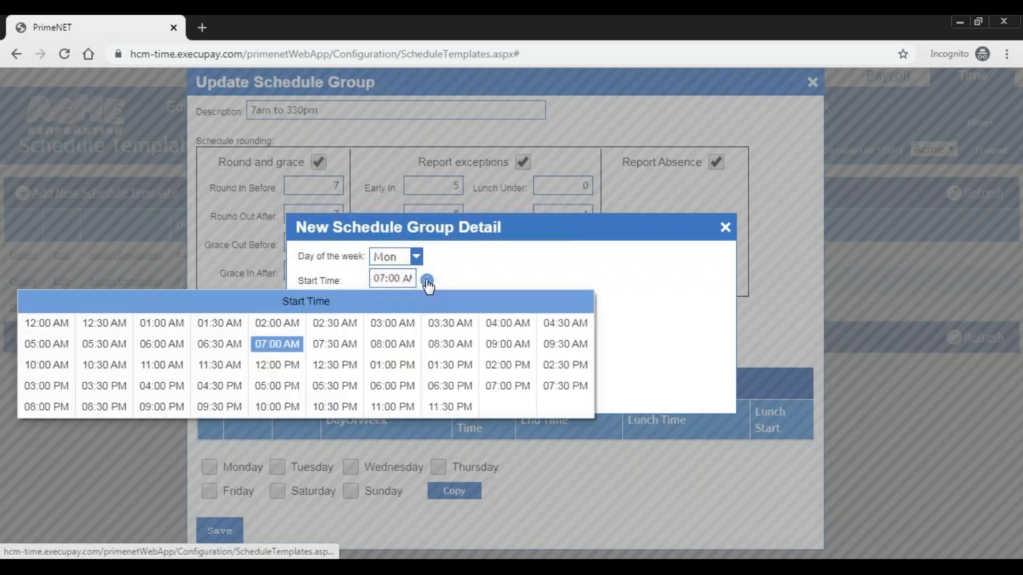
left_click(266, 348)
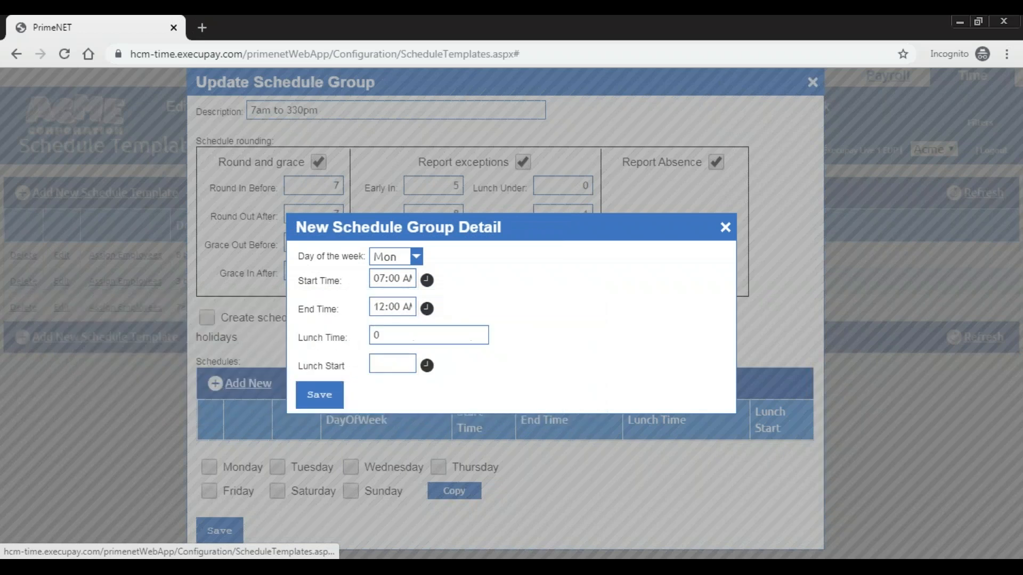
left_click(427, 309)
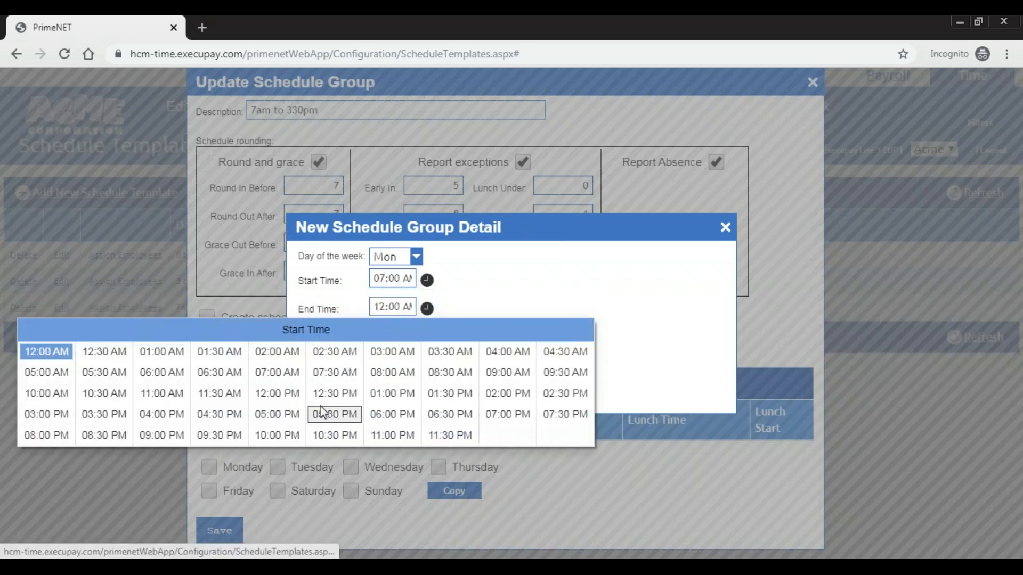
left_click(106, 415)
Set the Monday entry's lunch time to 30 and its lunch start to 12:00 PM
left_click(390, 339)
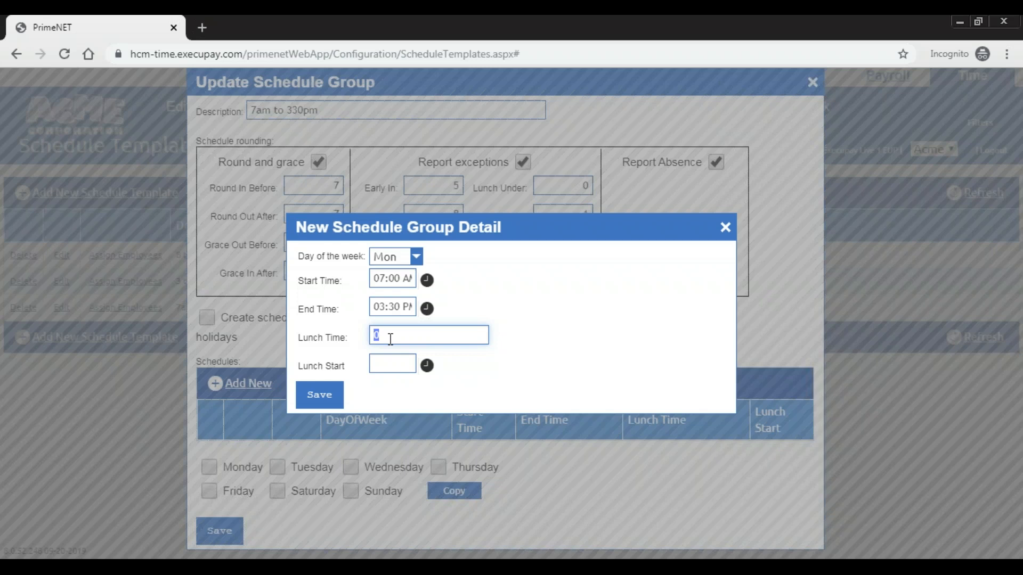
type("30")
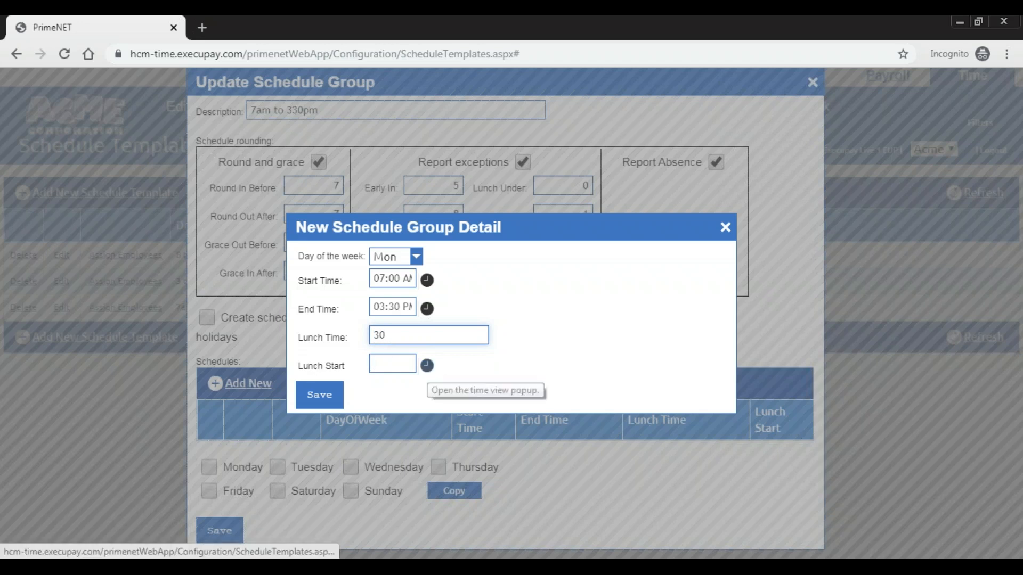
left_click(395, 364)
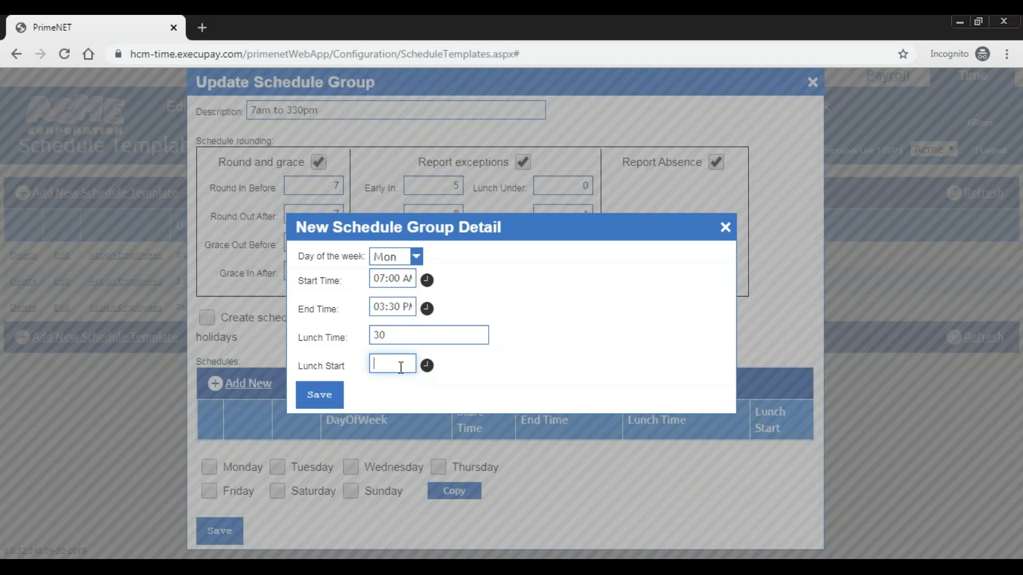
type("12:00 PI")
Change the Monday entry's lunch start to 11:00 AM and save the entry
triple_click(378, 277)
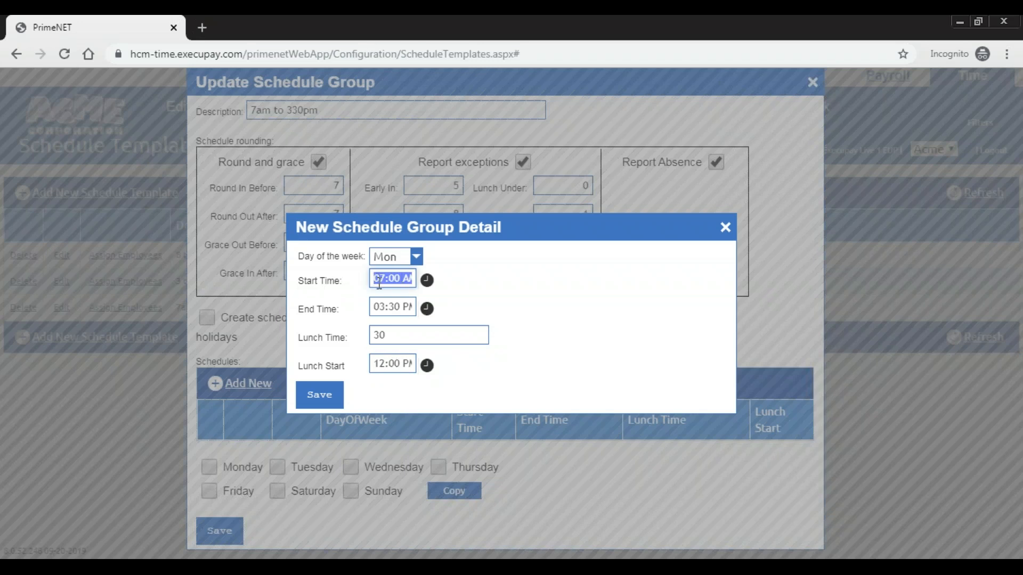
triple_click(382, 307)
triple_click(382, 365)
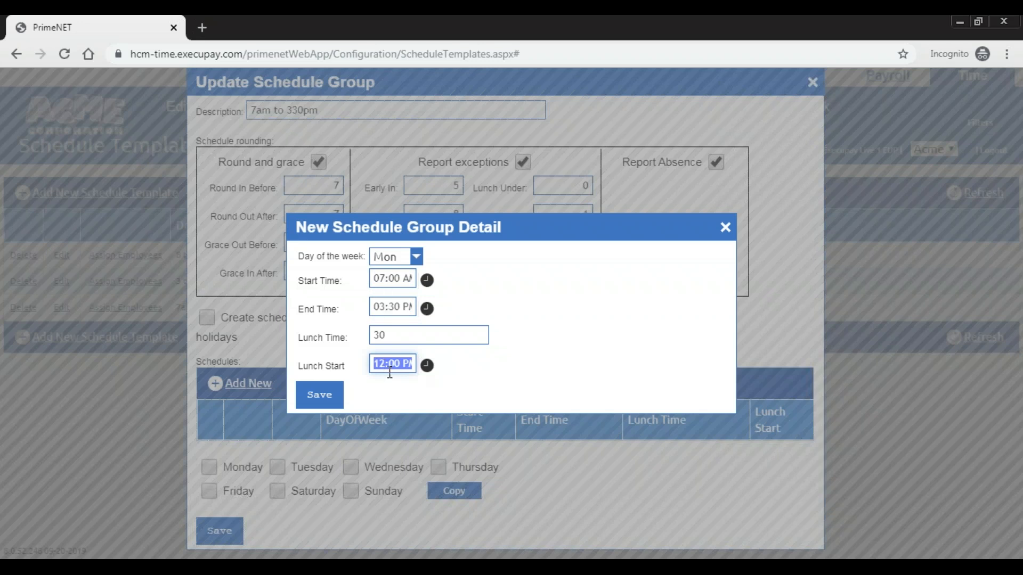
type("11:00")
left_click(443, 391)
left_click(378, 274)
left_click(378, 307)
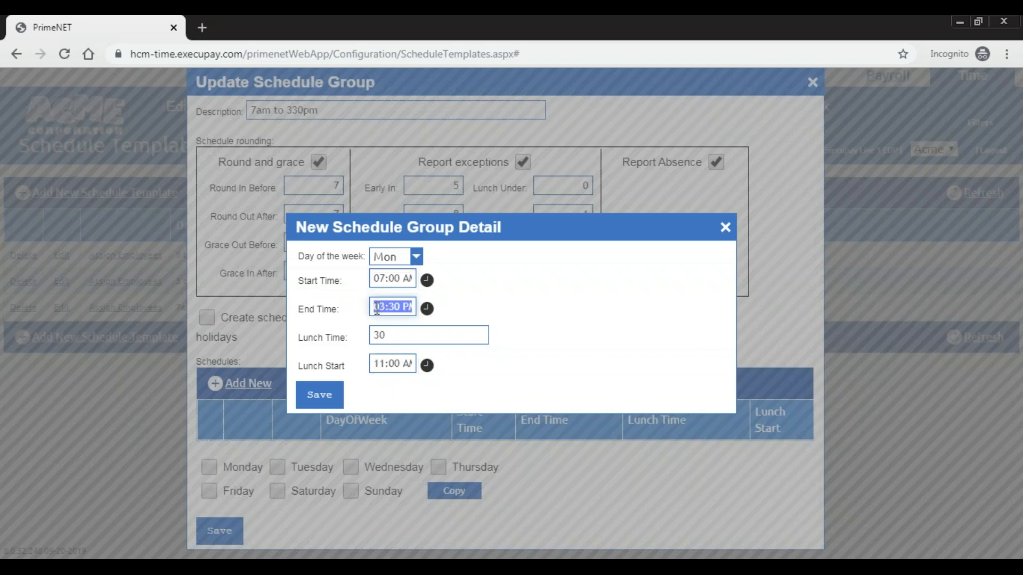
left_click(373, 367)
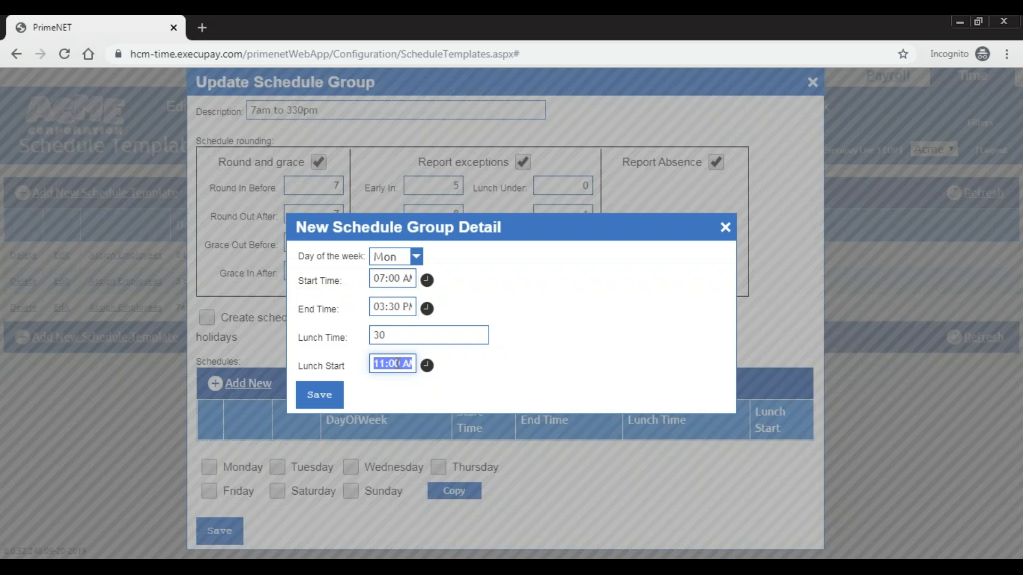
left_click(318, 395)
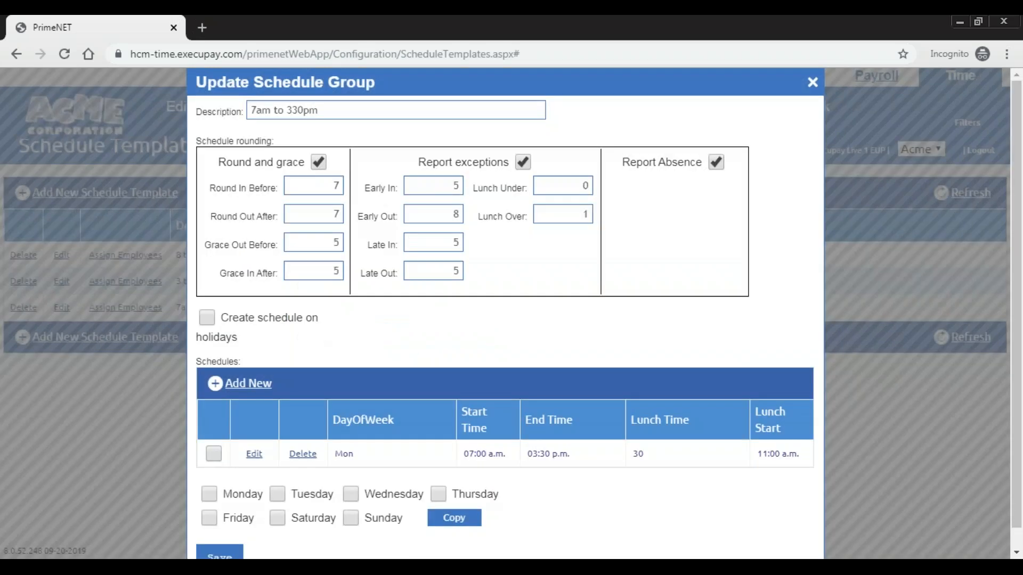
Extend the schedule group's description to read "7am to 330pm Tue - Sat"
scroll(335, 360, "down", 1)
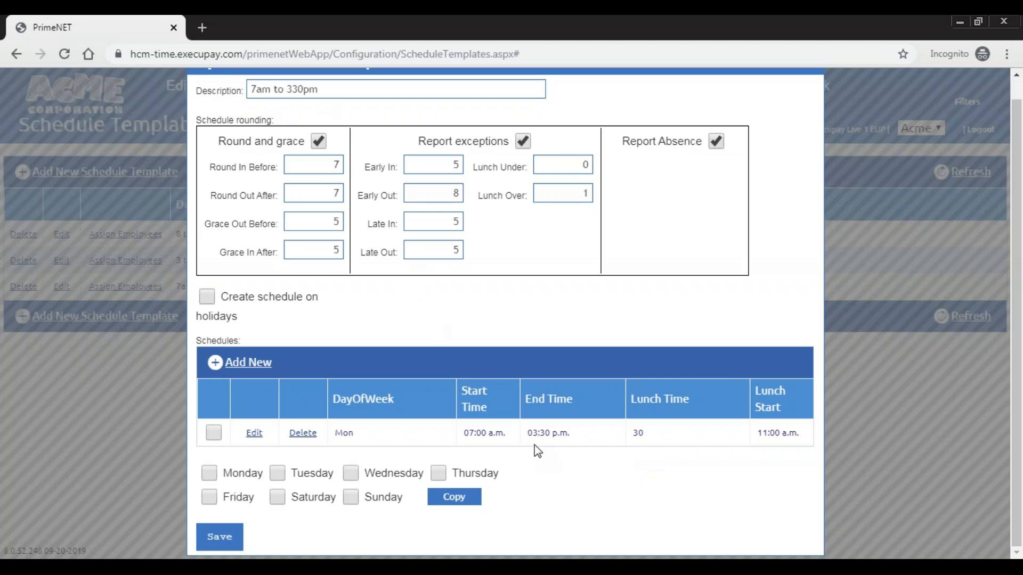
left_click(324, 96)
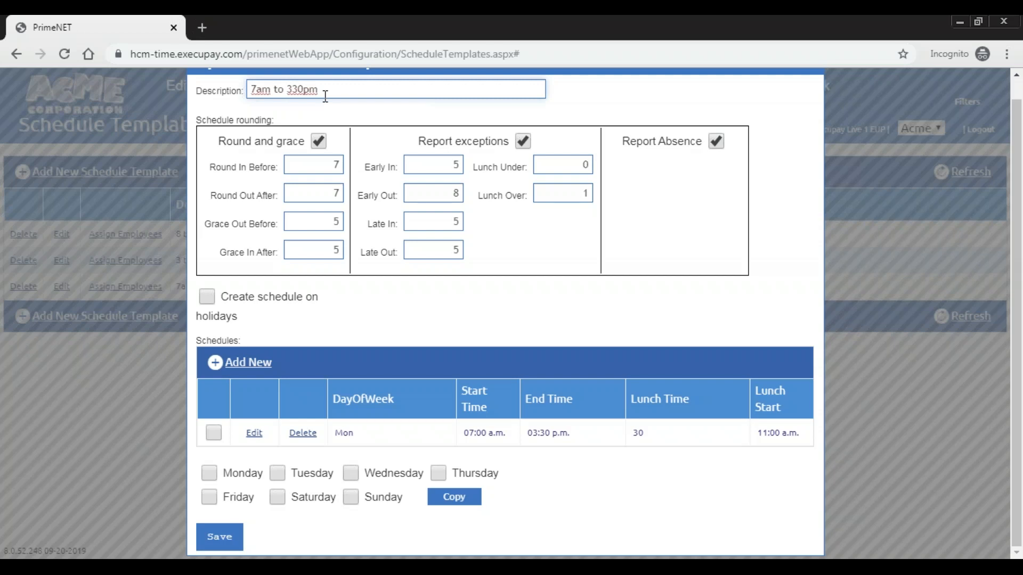
type("Tue - Sat")
Change the Monday schedule entry's day of the week to Tue and save the entry
left_click(253, 432)
left_click(391, 277)
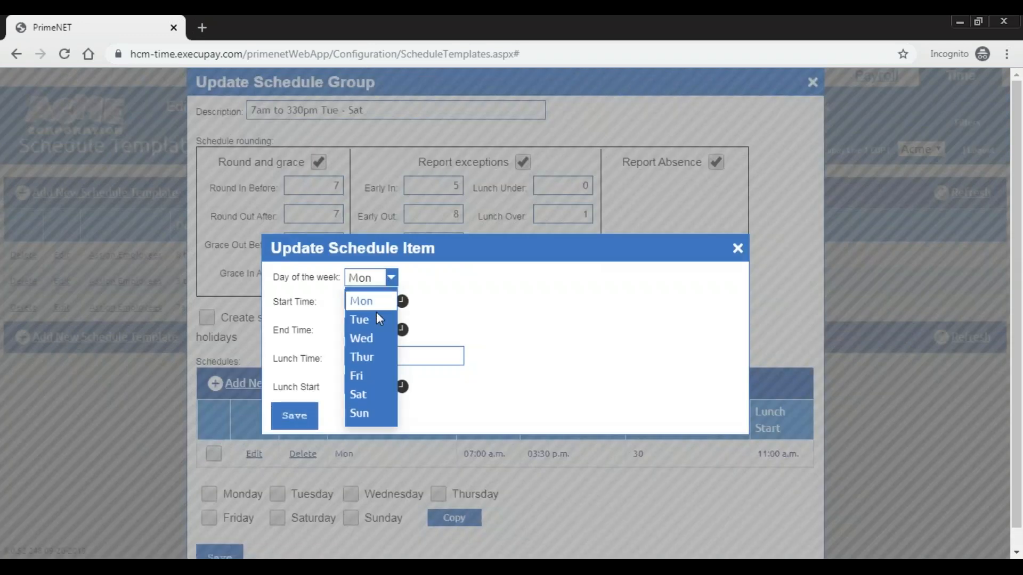
left_click(372, 319)
left_click(305, 415)
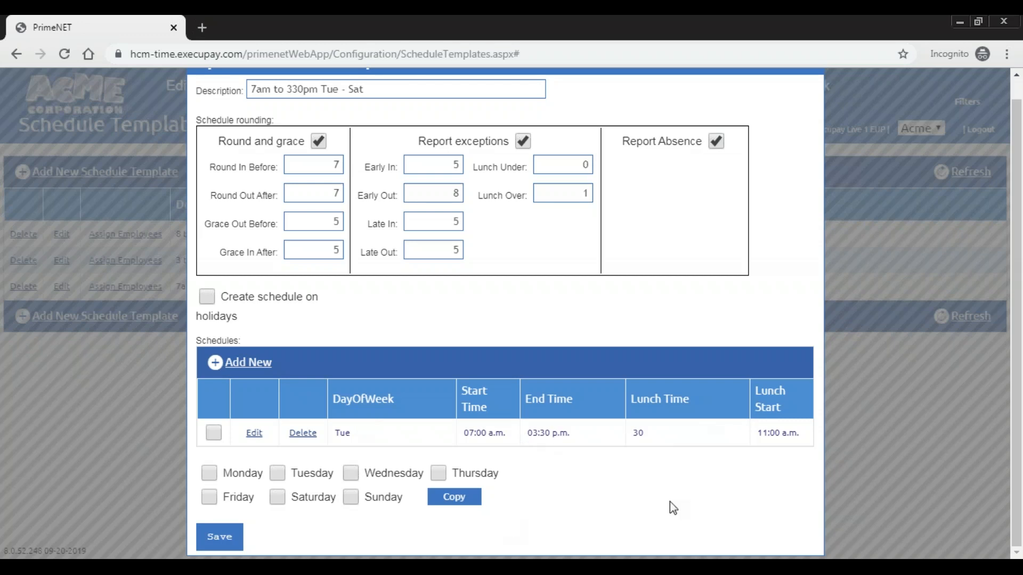
Copy the Tuesday schedule entry to Wednesday, Thursday, Friday and Saturday
left_click(214, 434)
left_click(350, 473)
left_click(440, 475)
left_click(211, 498)
left_click(277, 501)
left_click(453, 497)
scroll(453, 479, "down", 2)
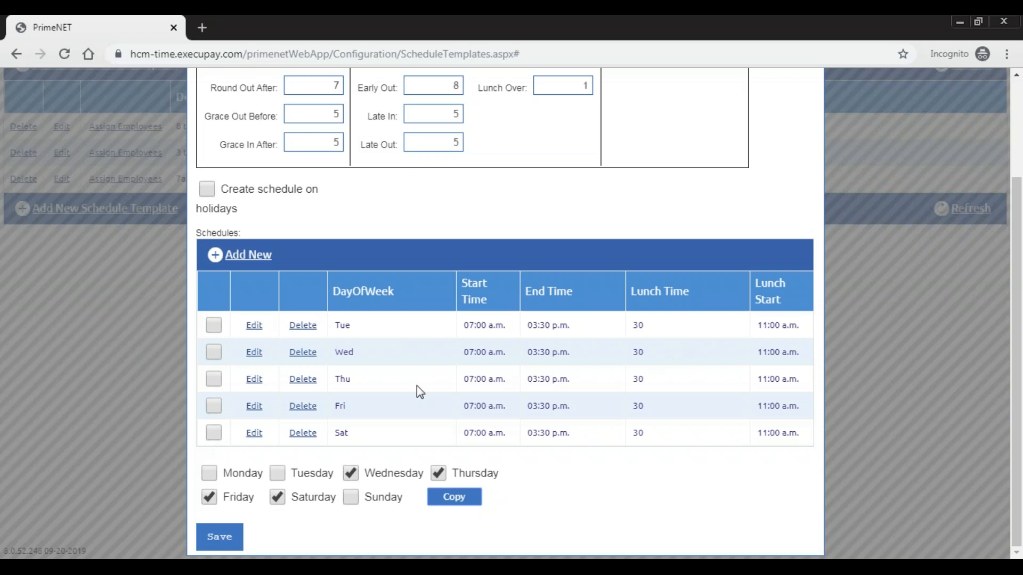
Set the Friday entry's end time to 02:30 PM and save the entry
left_click(255, 411)
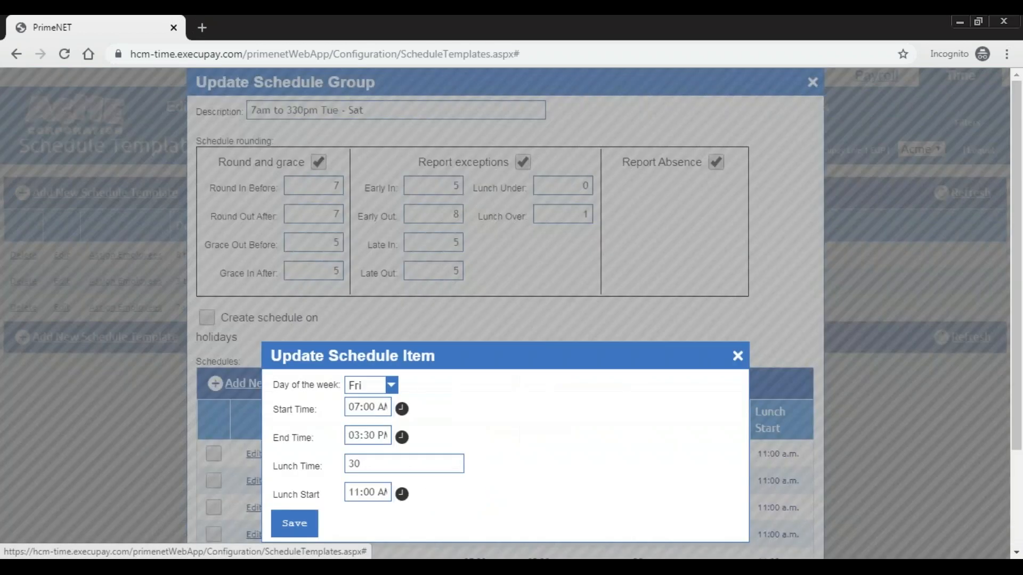
left_click(350, 434)
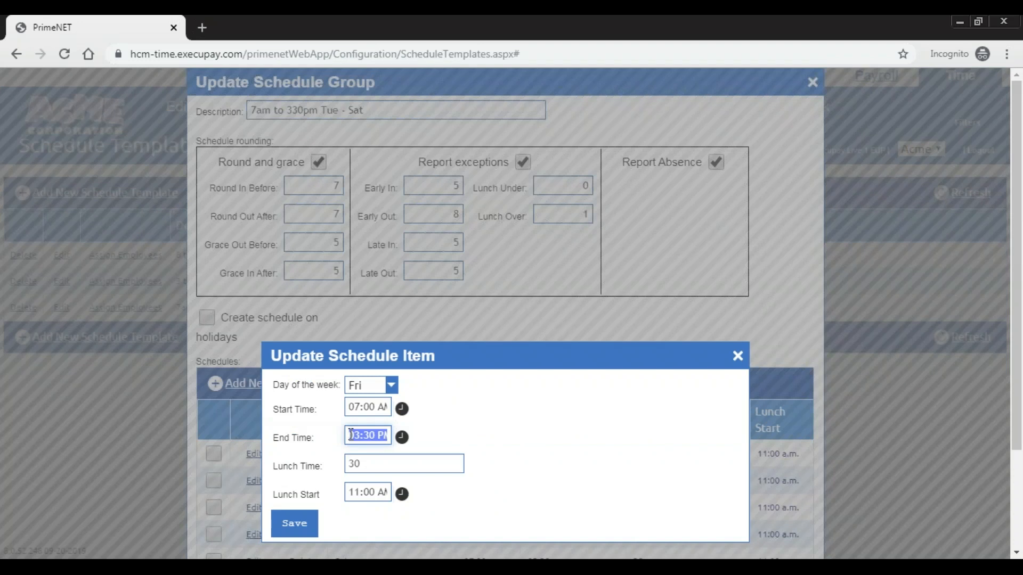
type("1430")
left_click(517, 450)
left_click(294, 523)
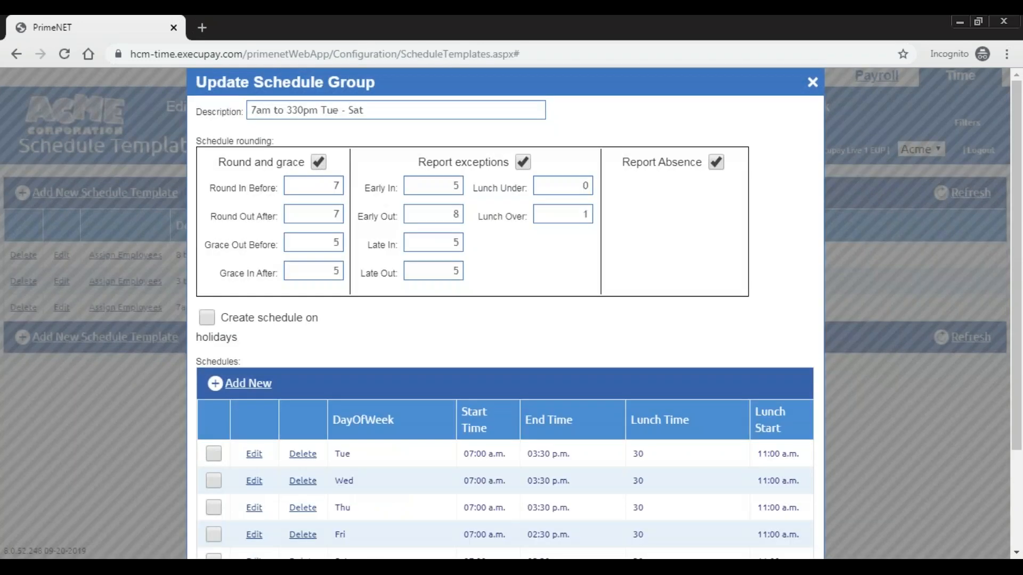
Save the updated schedule group and close the template copy dialog without copying another template
scroll(516, 481, "down", 3)
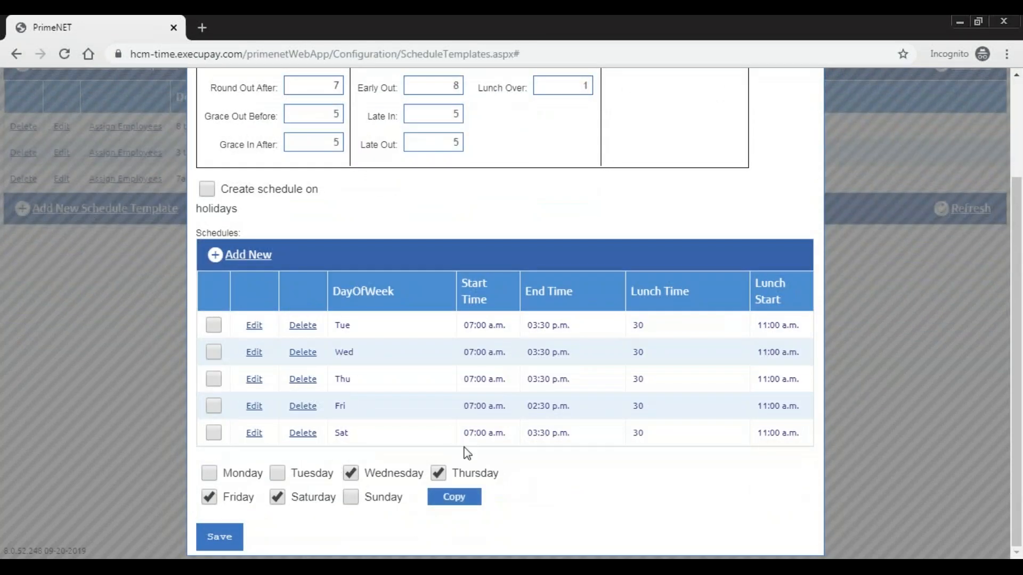
left_click(218, 537)
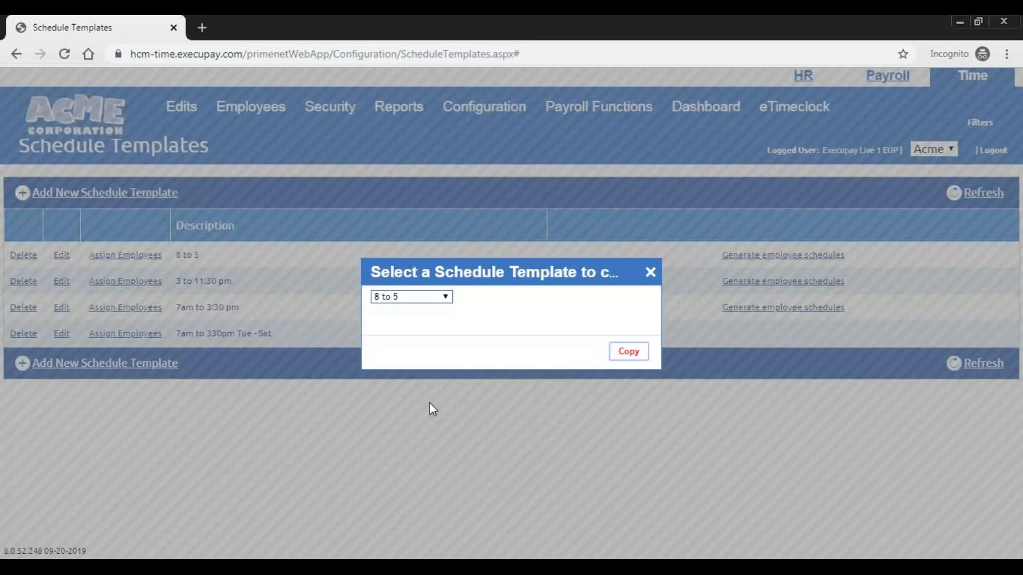
left_click(650, 274)
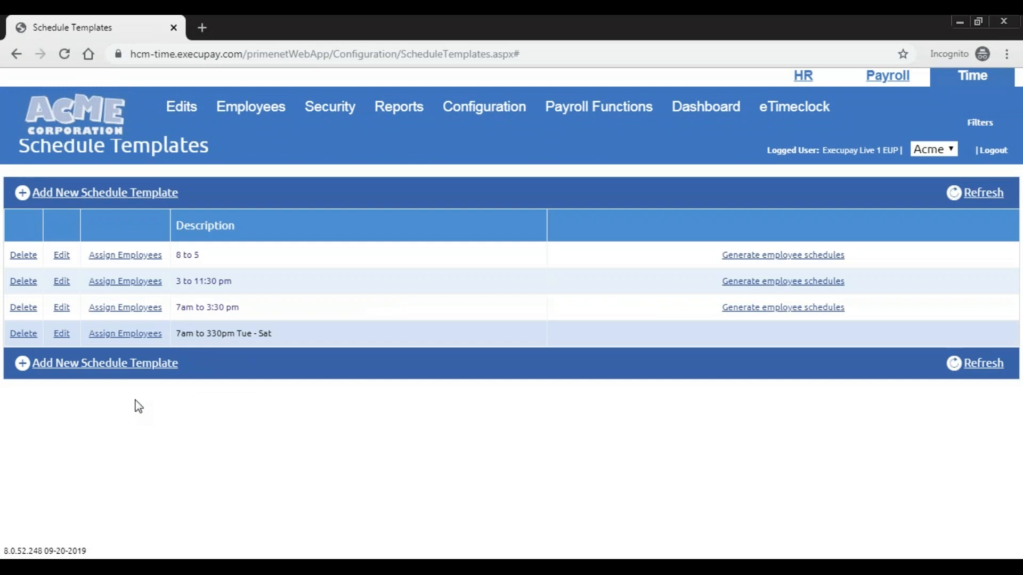
Open employee assignment for the "7am to 330pm Tue - Sat" template and list all available employees
mouse_move(250, 107)
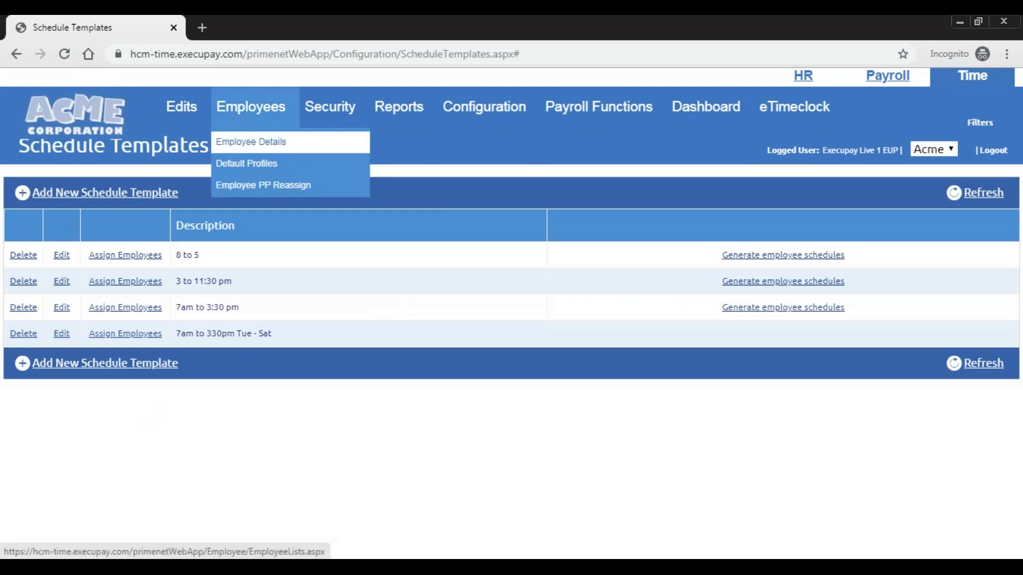
left_click(127, 334)
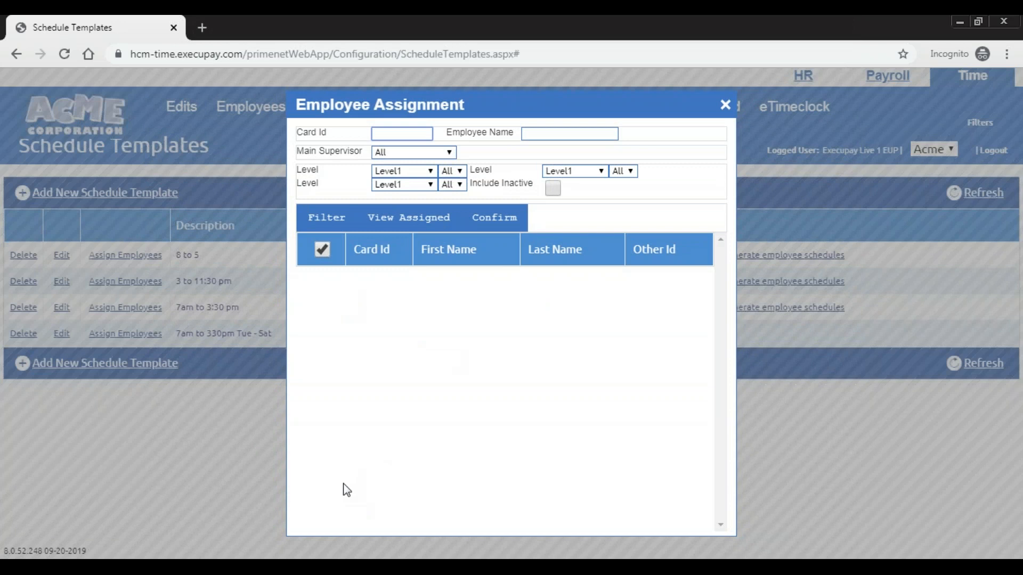
left_click(324, 220)
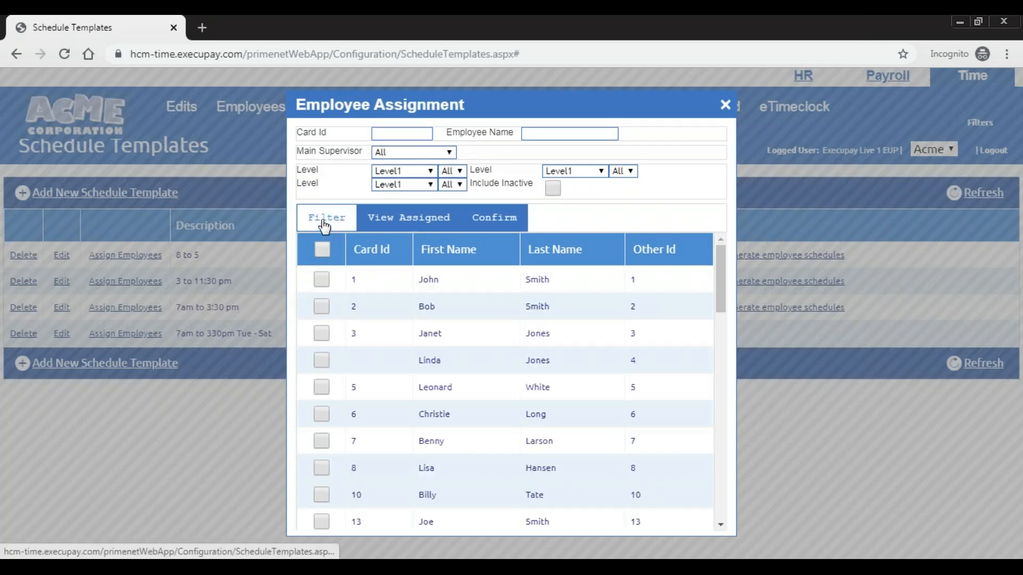
scroll(412, 386, "down", 15)
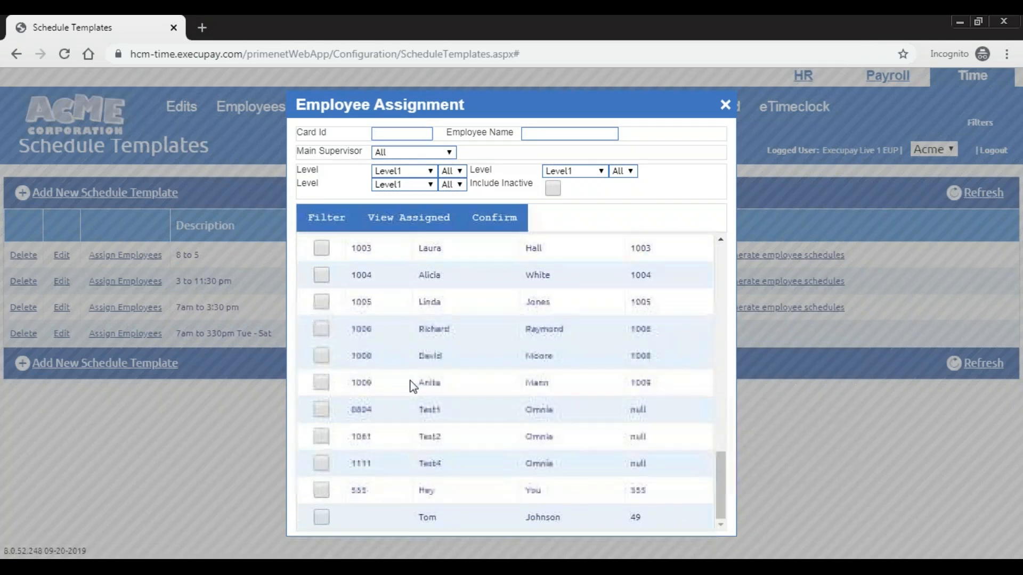
scroll(412, 386, "up", 15)
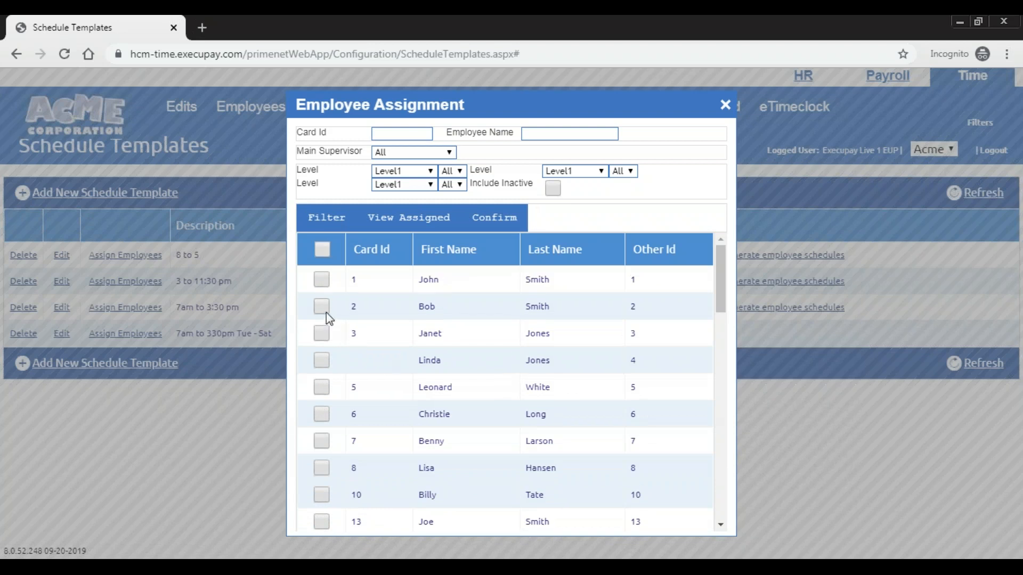
left_click(324, 310)
left_click(322, 387)
left_click(322, 388)
left_click(321, 307)
Filter the employee list to Department 2 and look through the matching employees
left_click(424, 176)
left_click(396, 194)
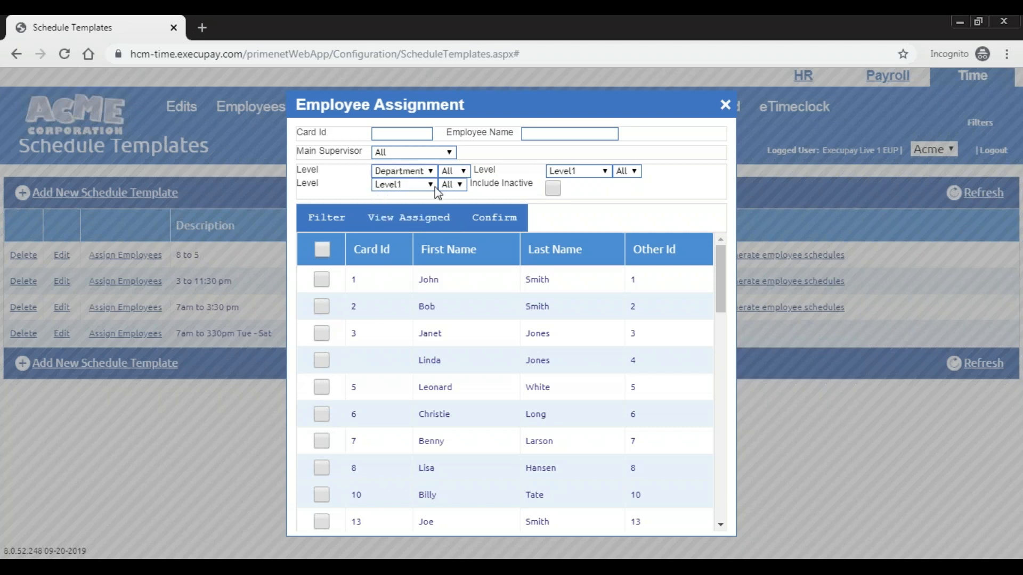
left_click(462, 174)
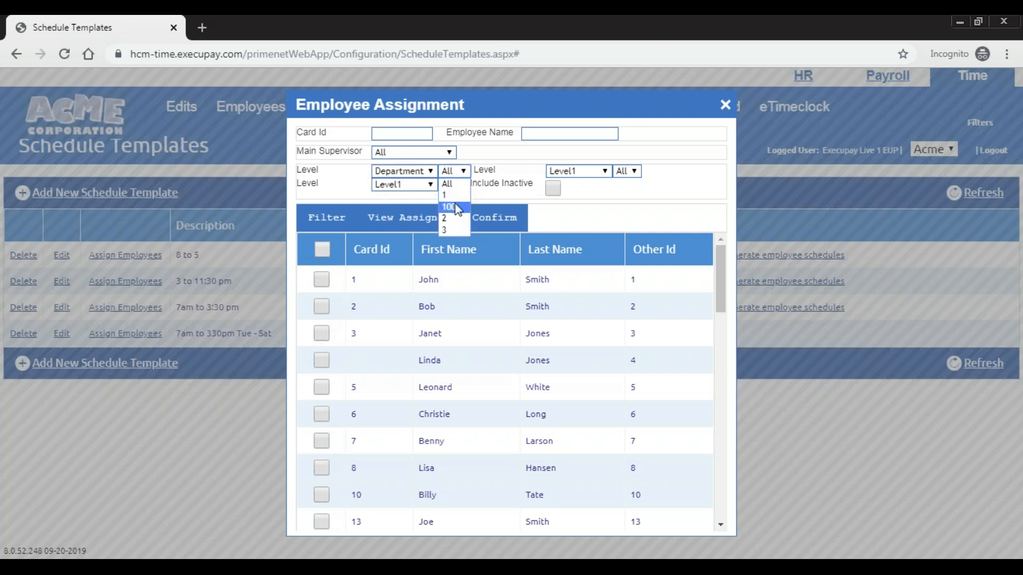
left_click(452, 219)
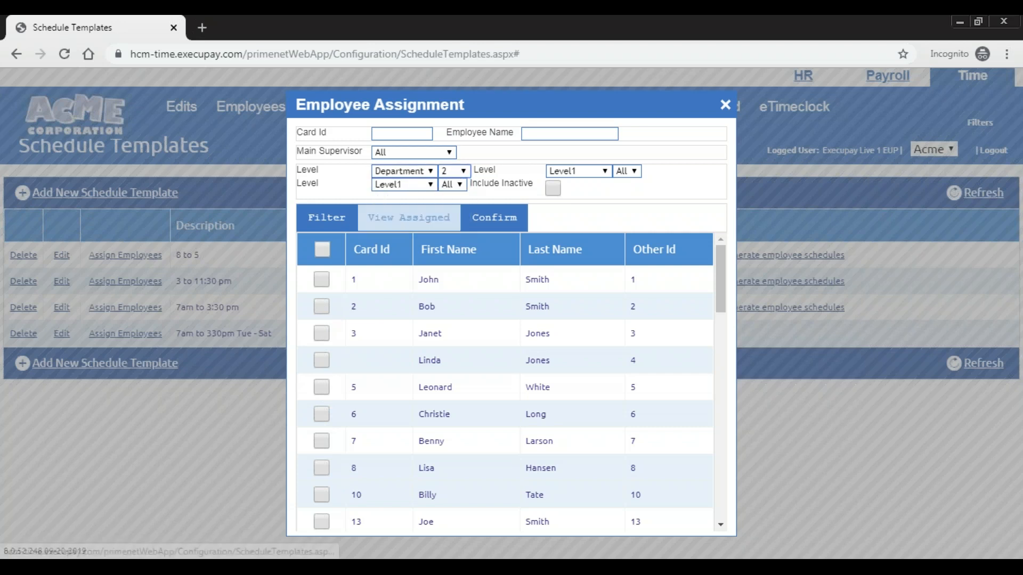
left_click(334, 221)
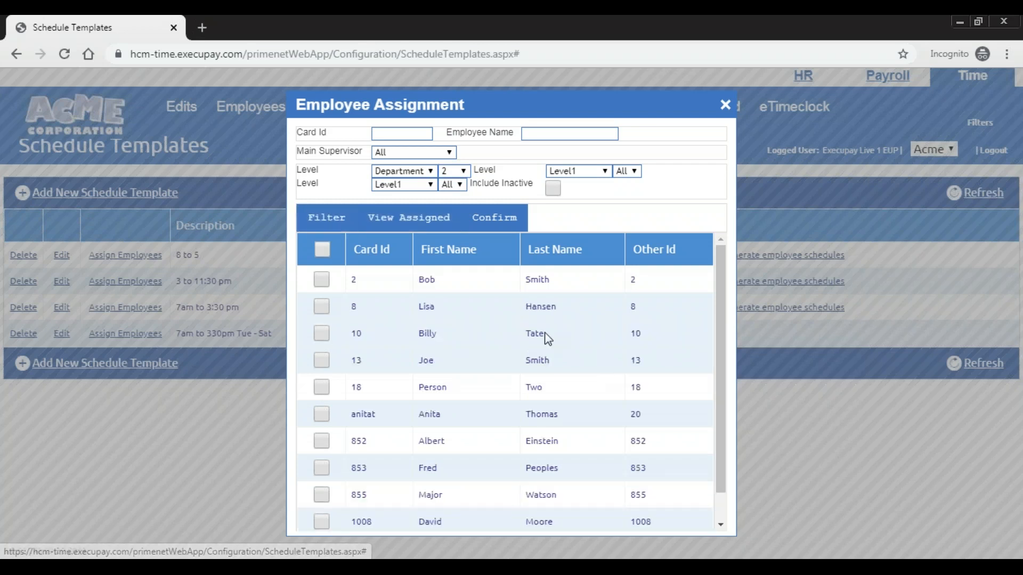
scroll(584, 443, "down", 1)
scroll(589, 432, "up", 1)
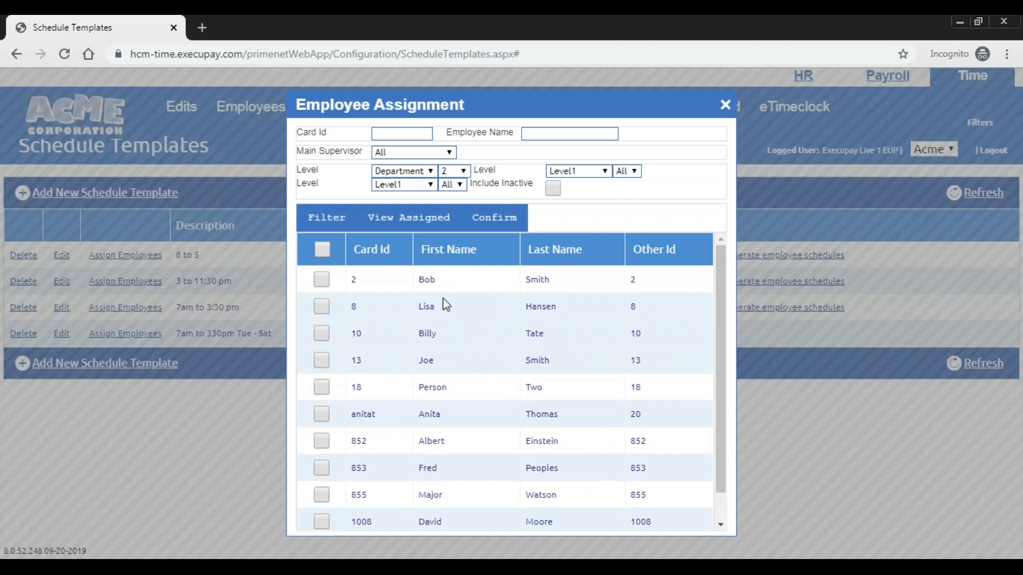
left_click(321, 251)
scroll(516, 414, "down", 1)
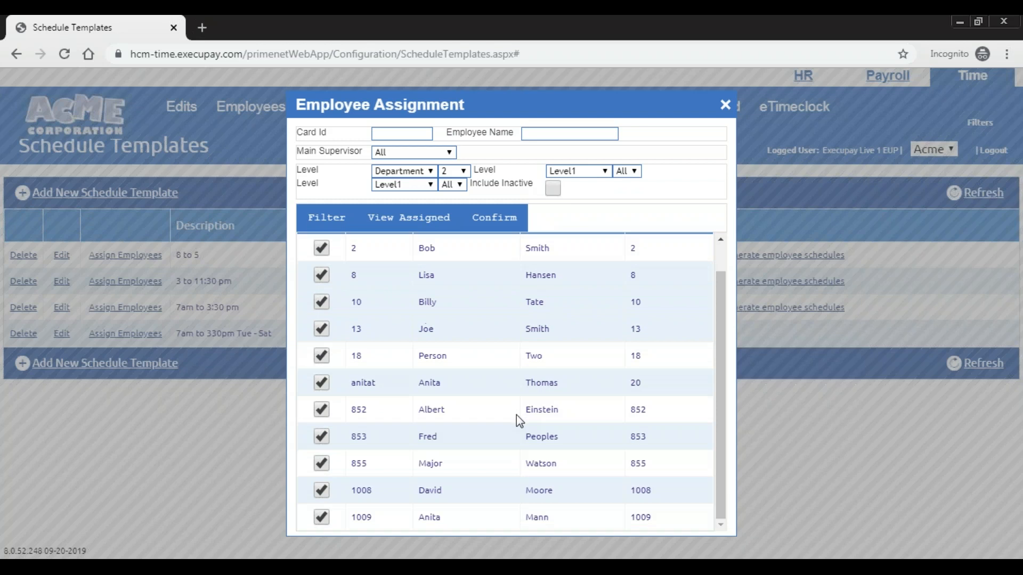
scroll(317, 261, "up", 1)
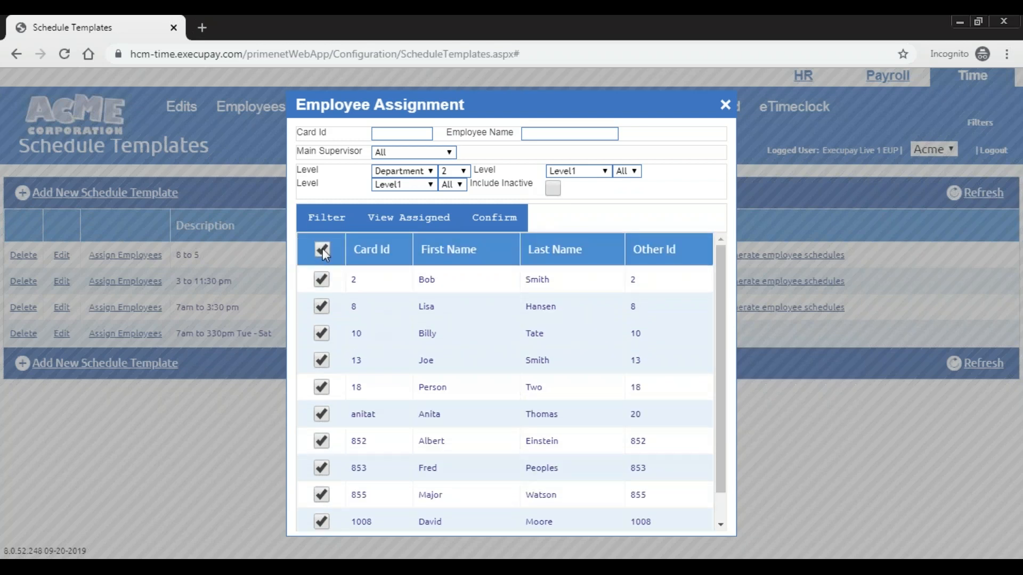
left_click(322, 252)
Assign the second, sixth and ninth employees in the filtered list to the template and confirm saving the changes
left_click(325, 311)
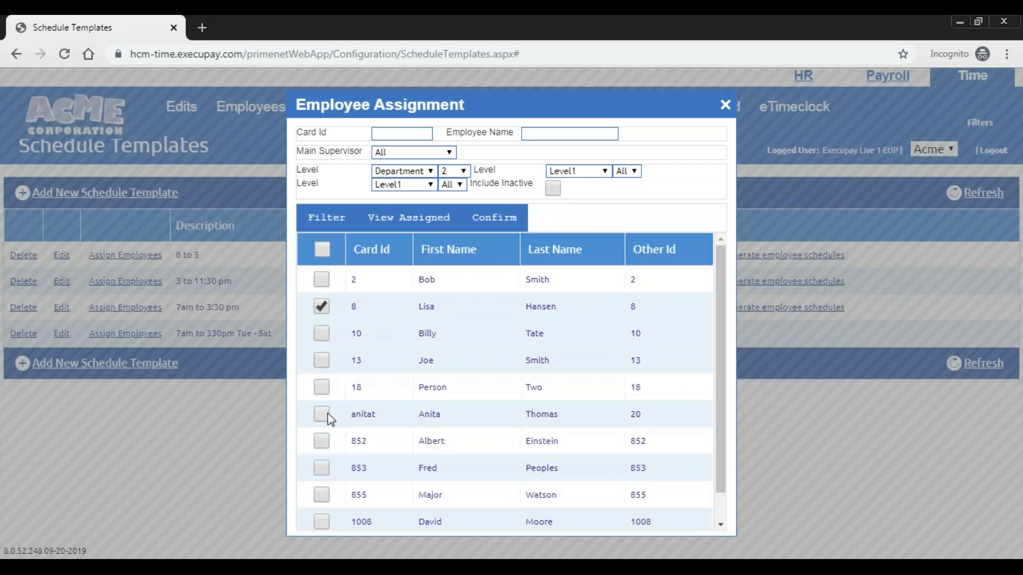
left_click(322, 494)
left_click(387, 136)
left_click(498, 228)
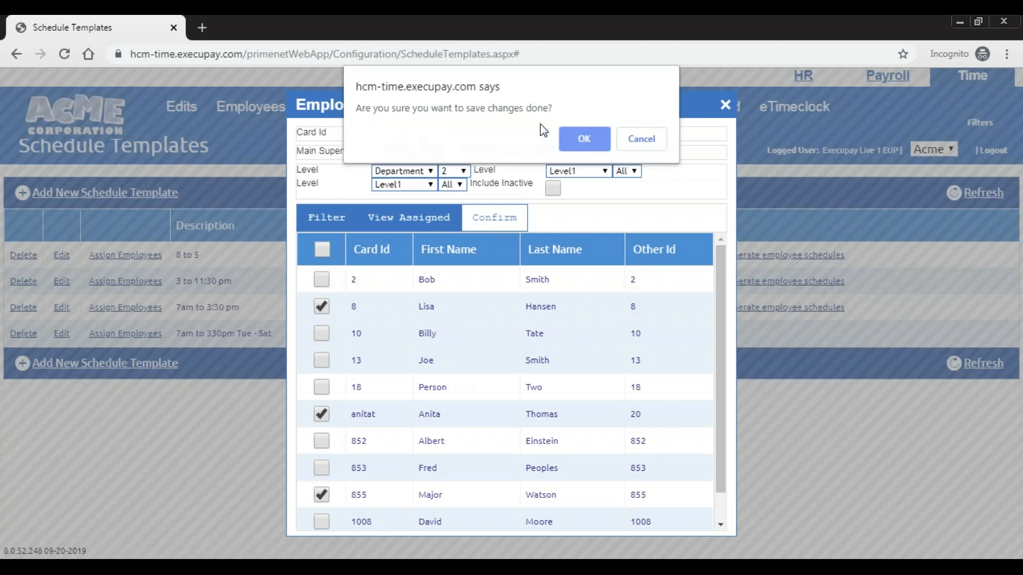
left_click(584, 140)
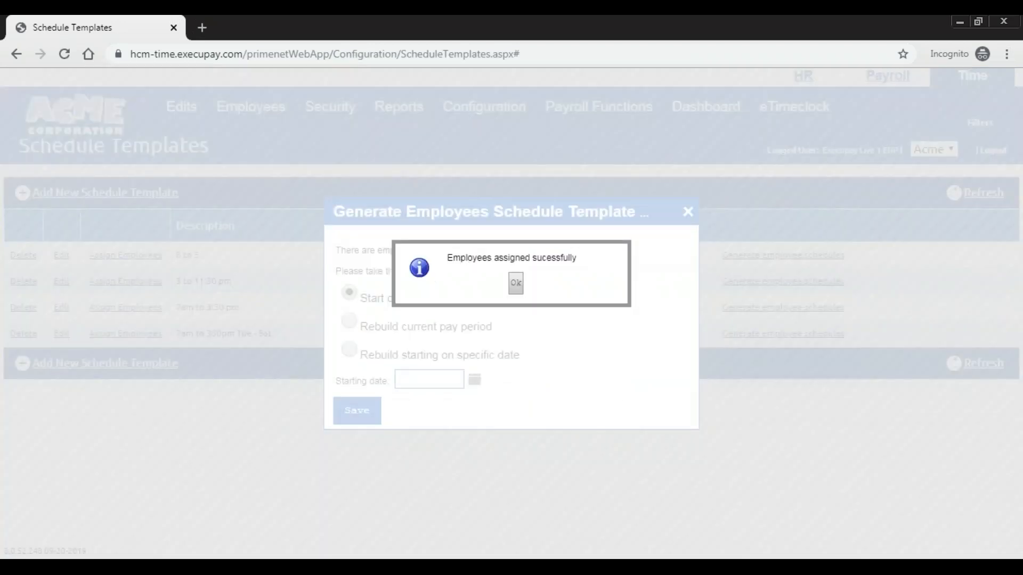
left_click(516, 284)
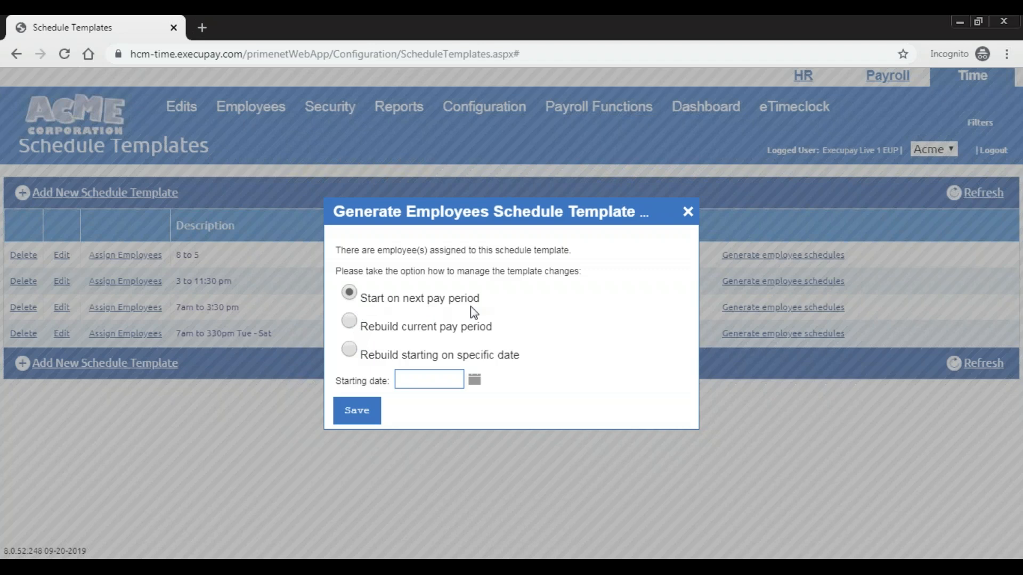
Choose to rebuild the current pay period for the assigned employees' schedules and save
left_click(350, 326)
left_click(351, 410)
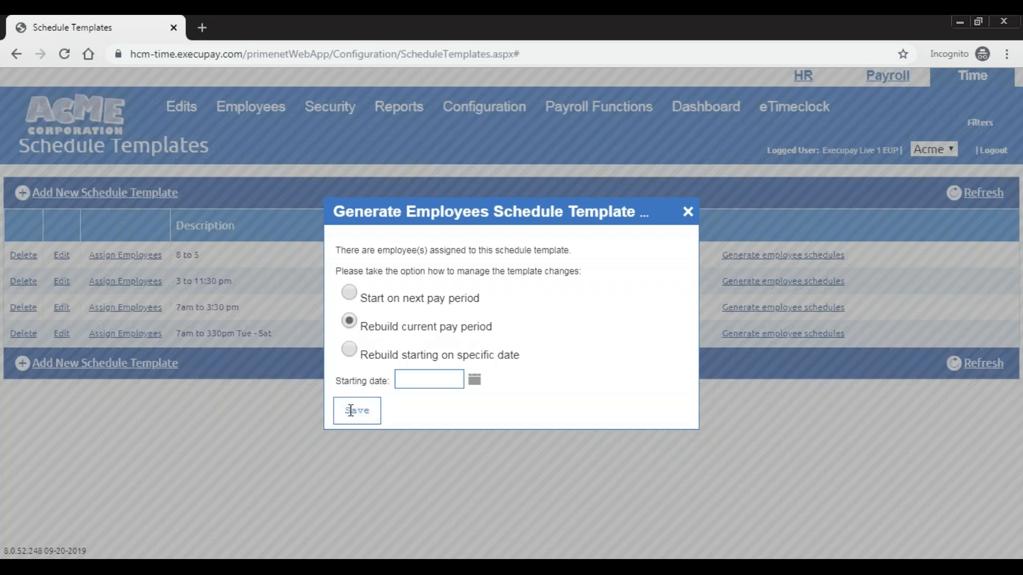